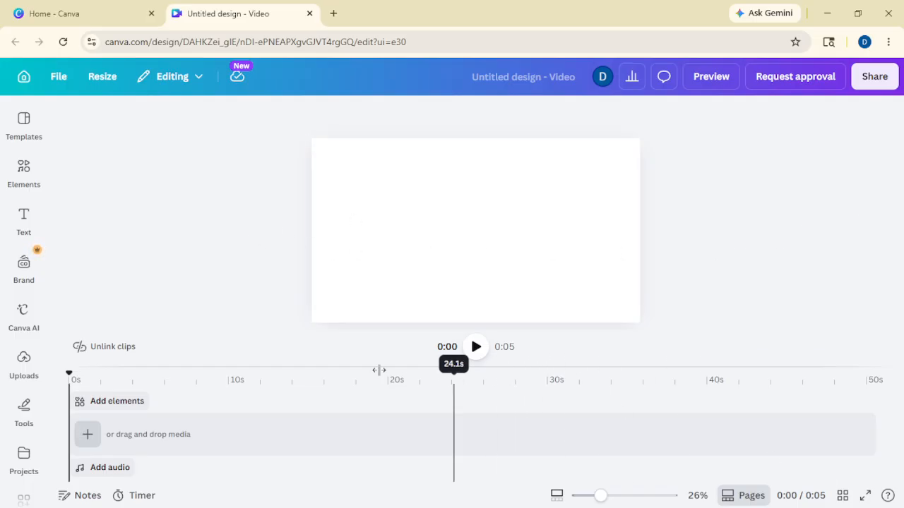
# - Open the Text panel beside the blank 5-second video page
pyautogui.click(24, 215)
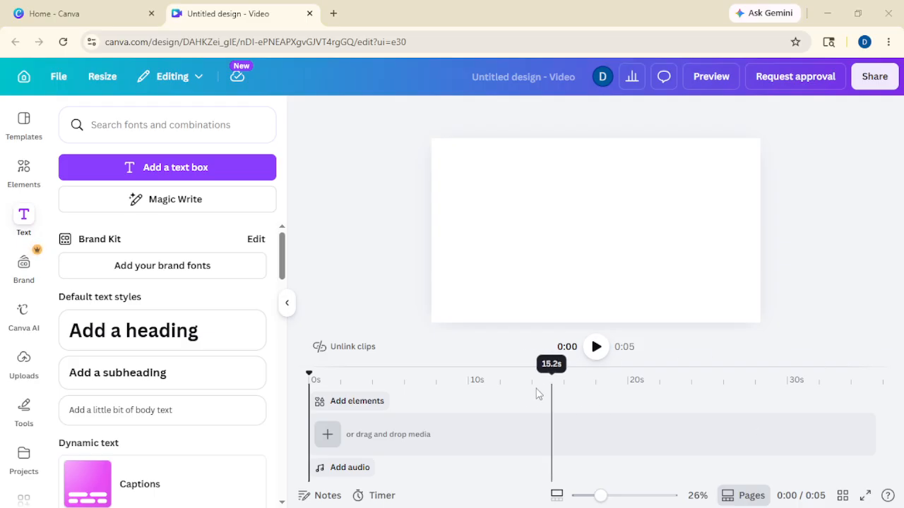
# - Add a heading reading THIS and append a blank page to the timeline
pyautogui.click(215, 346)
pyautogui.write('THIS')
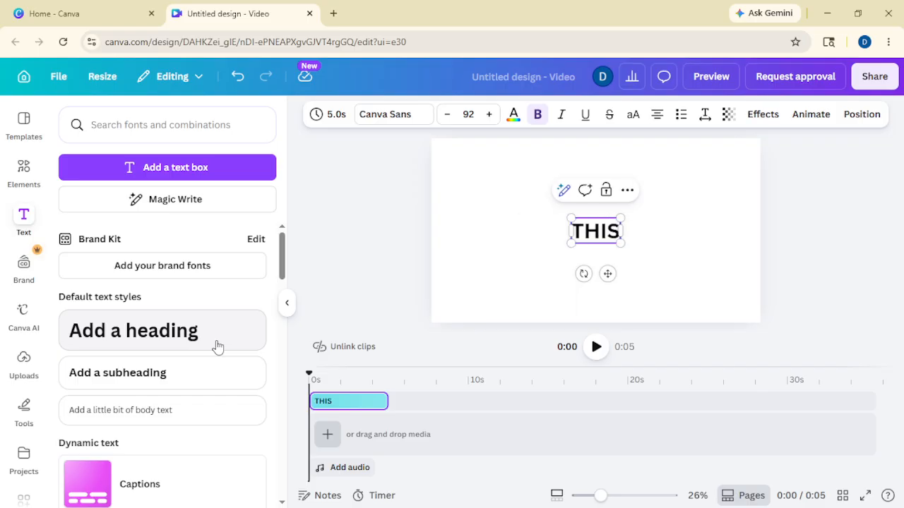
pyautogui.click(340, 438)
pyautogui.click(333, 404)
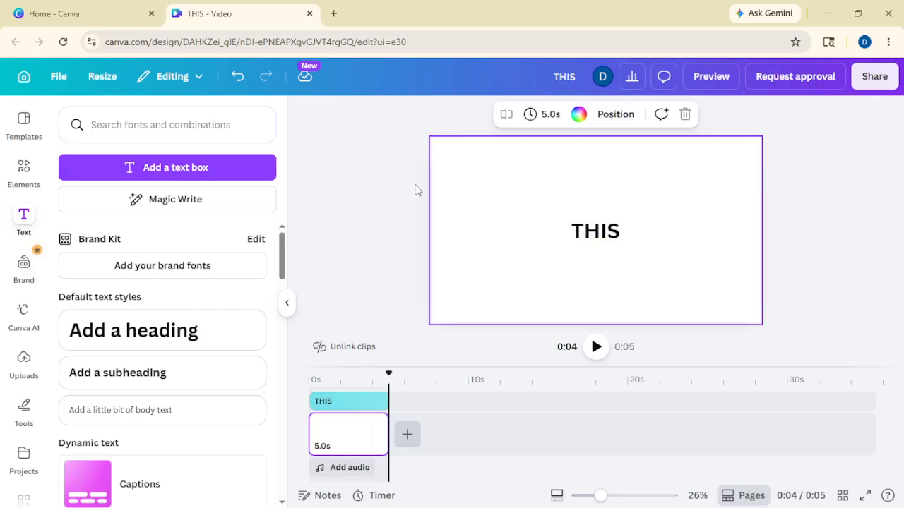
# - Set the THIS heading to the Gagalin font in red
pyautogui.click(595, 231)
pyautogui.click(379, 120)
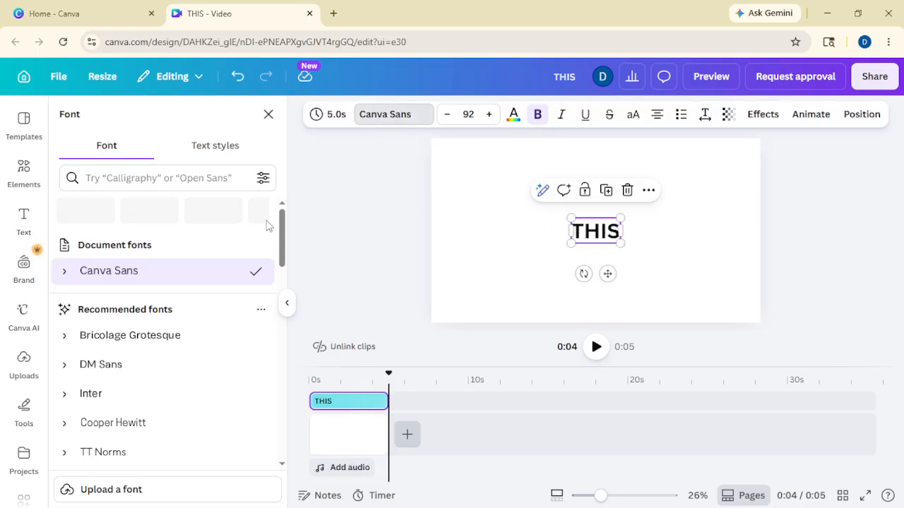
pyautogui.scroll(-3, 141, 353)
pyautogui.click(113, 292)
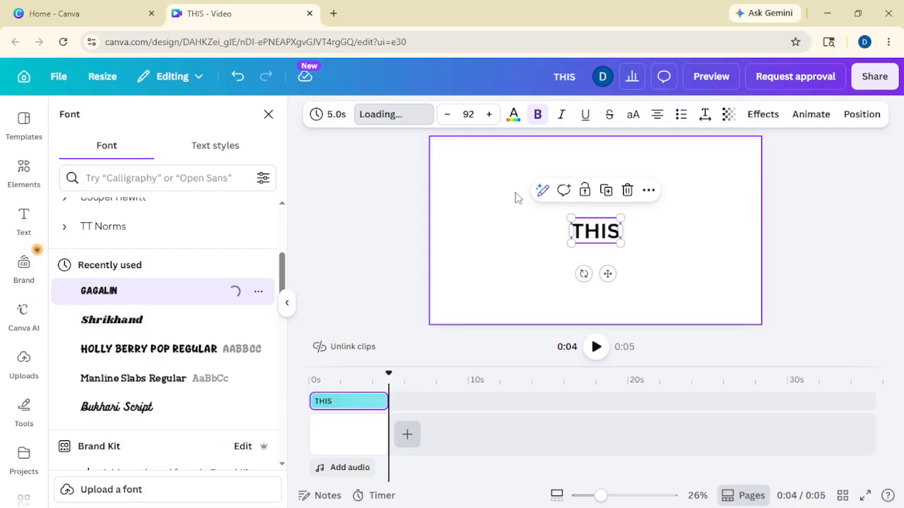
pyautogui.click(514, 117)
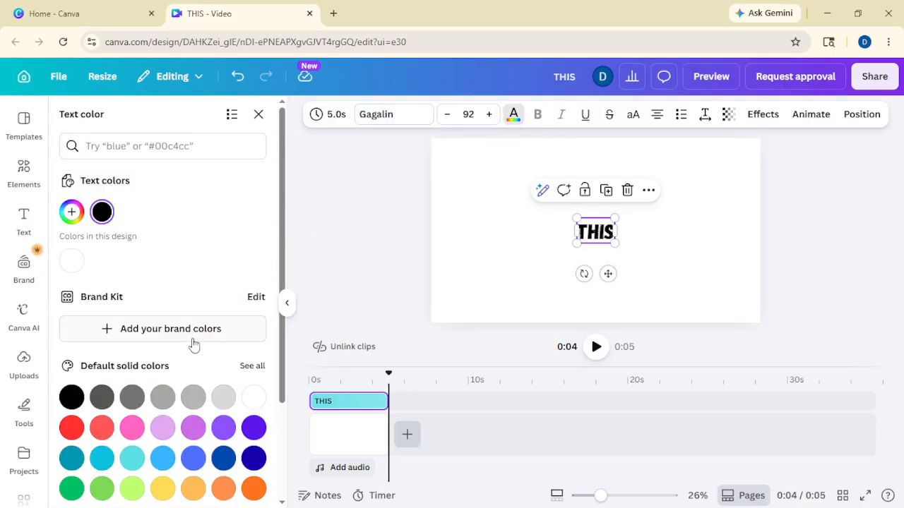
pyautogui.click(73, 426)
pyautogui.click(384, 292)
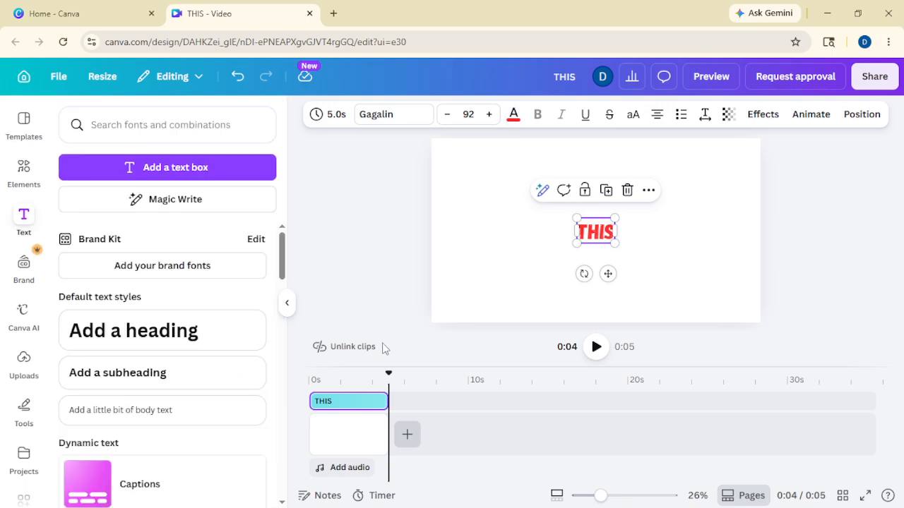
pyautogui.click(369, 436)
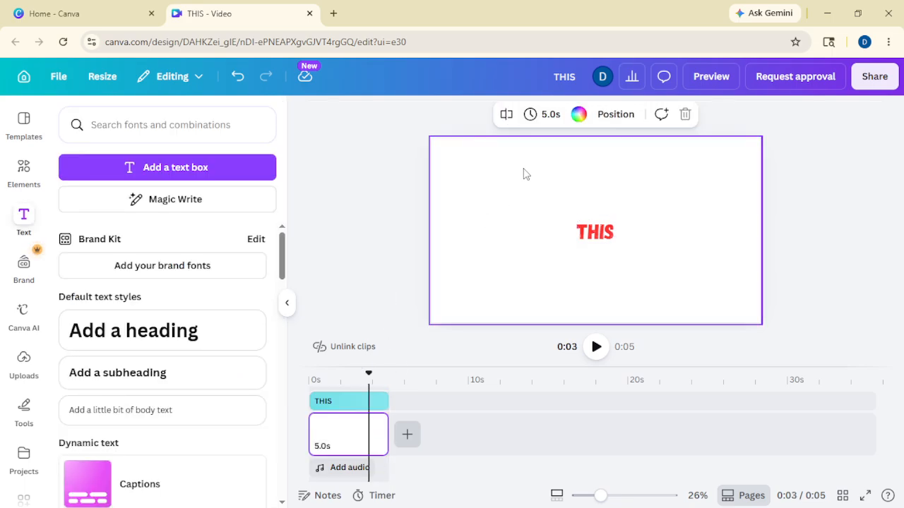
# - Make the page background green
pyautogui.click(579, 114)
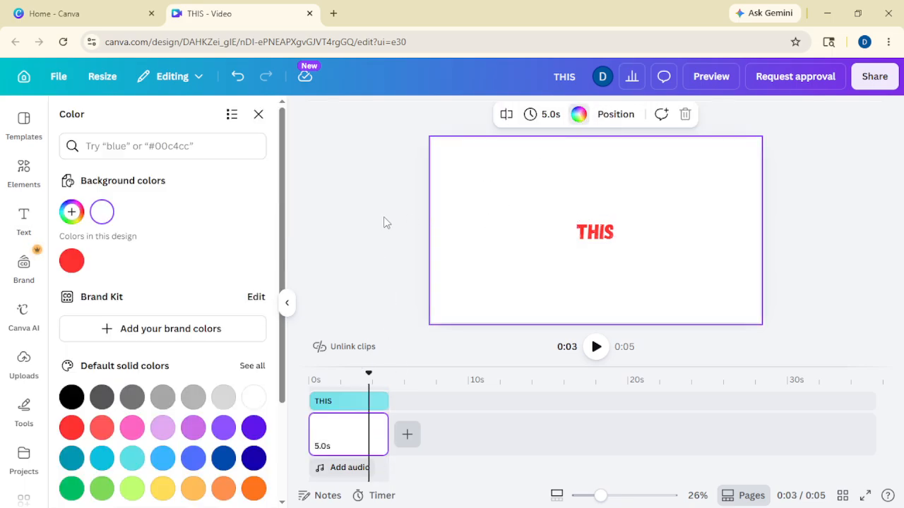
pyautogui.click(72, 487)
pyautogui.click(360, 316)
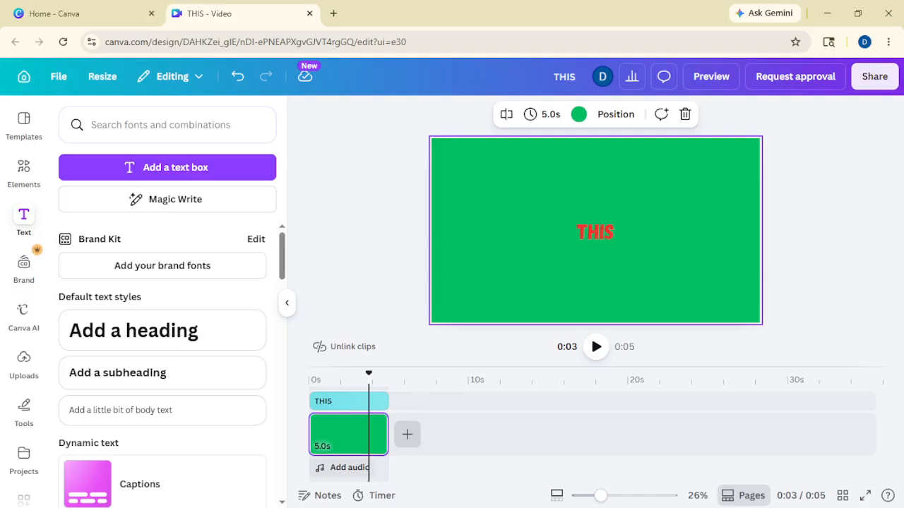
# - Enlarge THIS to size 328 and centre it on the page
pyautogui.click(597, 239)
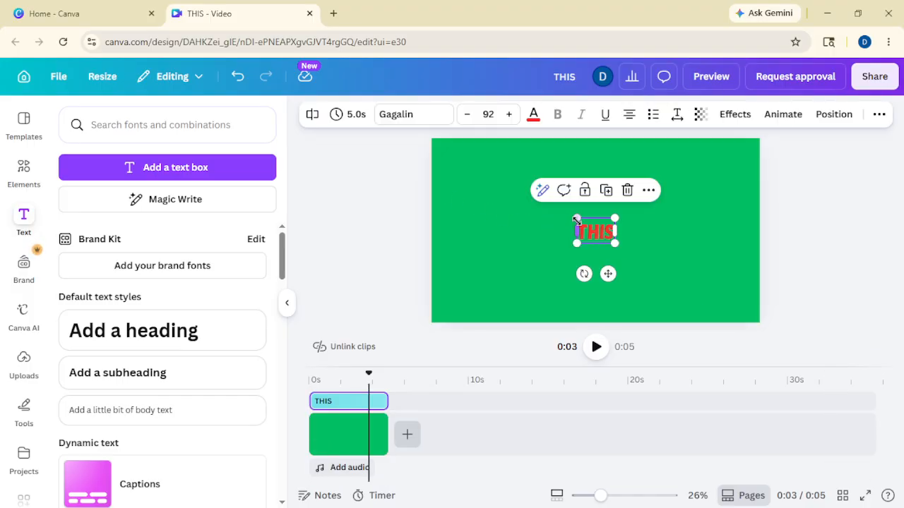
pyautogui.moveTo(577, 220); pyautogui.dragTo(474, 180)
pyautogui.moveTo(585, 217); pyautogui.dragTo(626, 236)
pyautogui.click(404, 234)
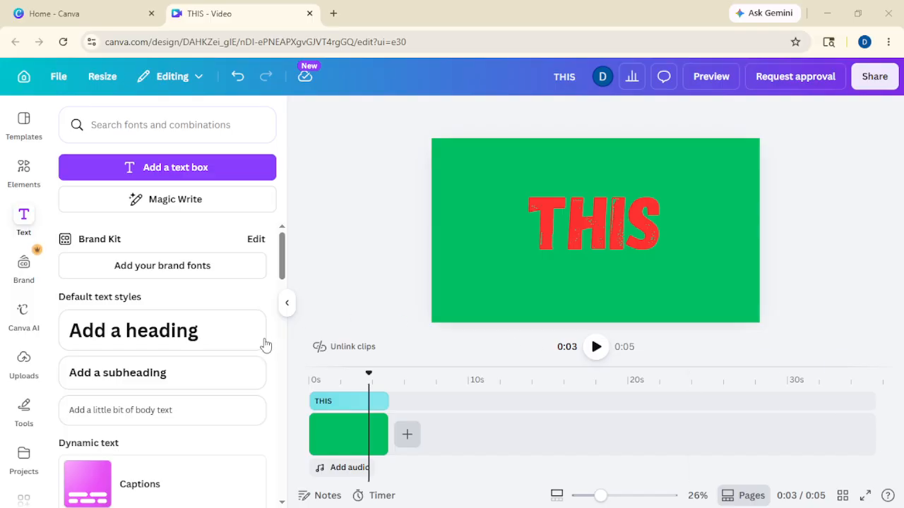
# - Trim the THIS text and green page to 1.0 s each, then add a blank page
pyautogui.click(333, 401)
pyautogui.moveTo(388, 401); pyautogui.dragTo(327, 402)
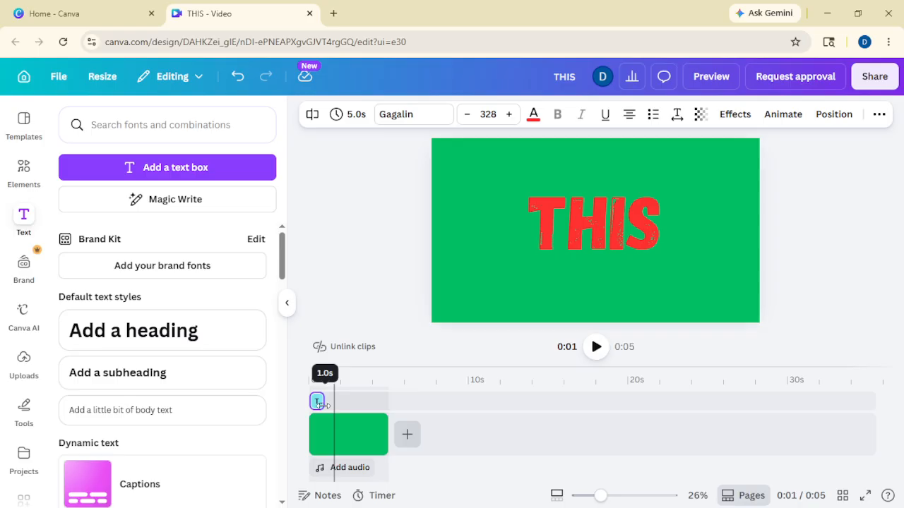
pyautogui.click(359, 434)
pyautogui.moveTo(381, 432); pyautogui.dragTo(324, 433)
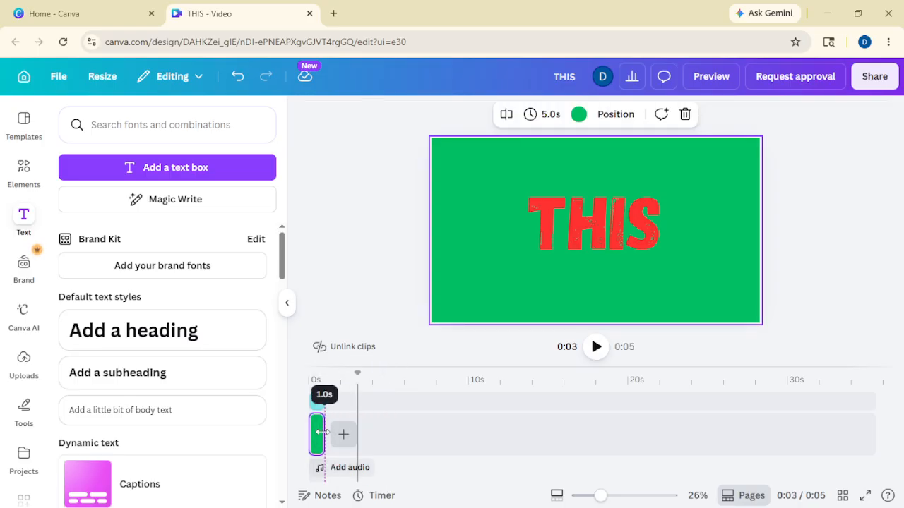
pyautogui.click(344, 434)
pyautogui.click(338, 403)
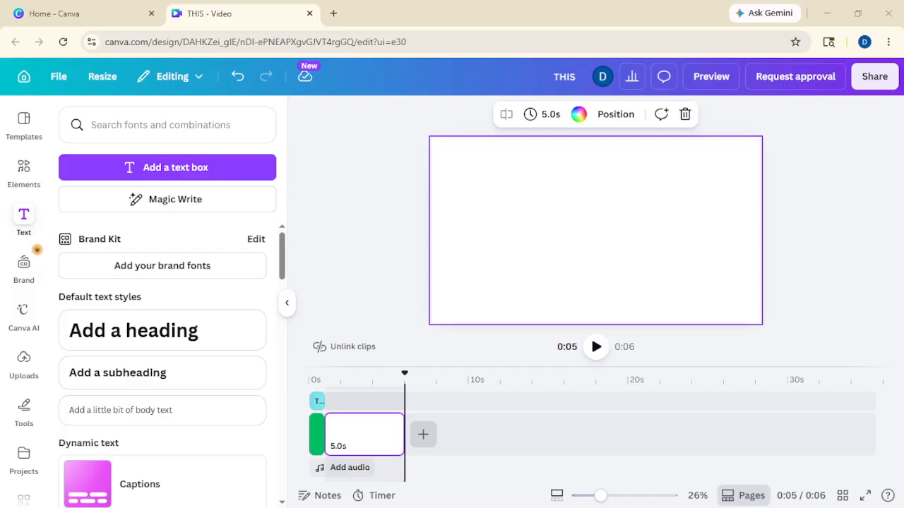
# - Give THIS the Baseline animation on both enter and exit, moving upward
pyautogui.click(317, 401)
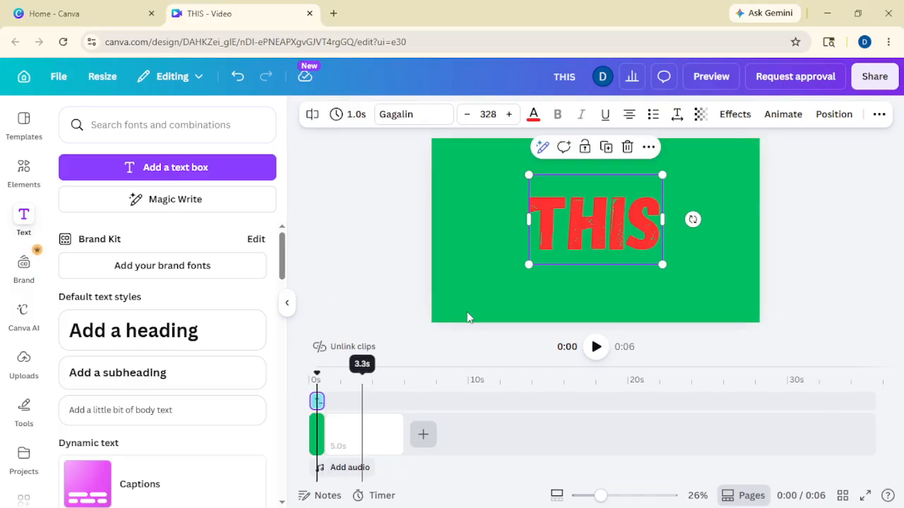
pyautogui.click(569, 228)
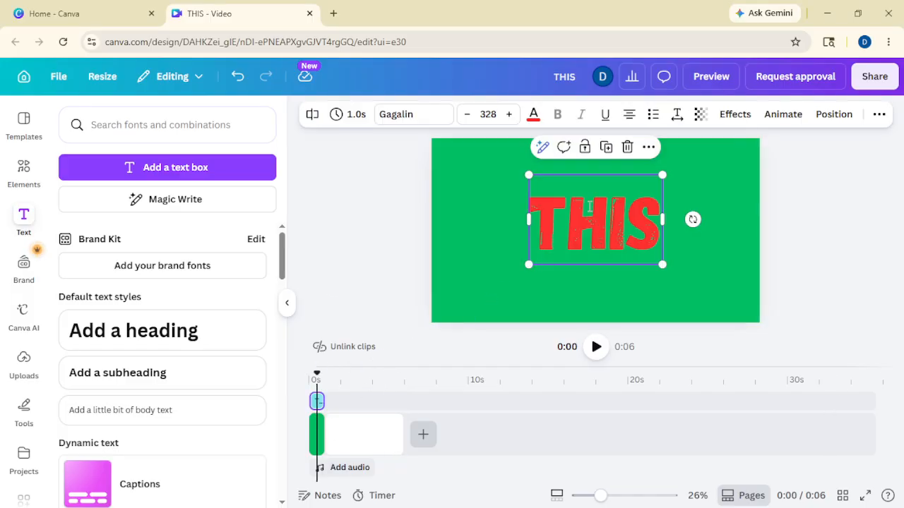
pyautogui.click(783, 115)
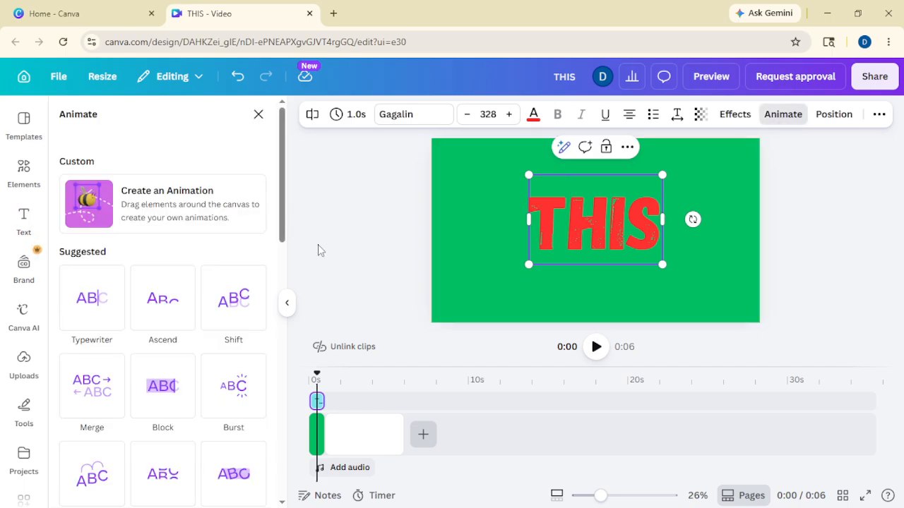
pyautogui.scroll(-8, 232, 313)
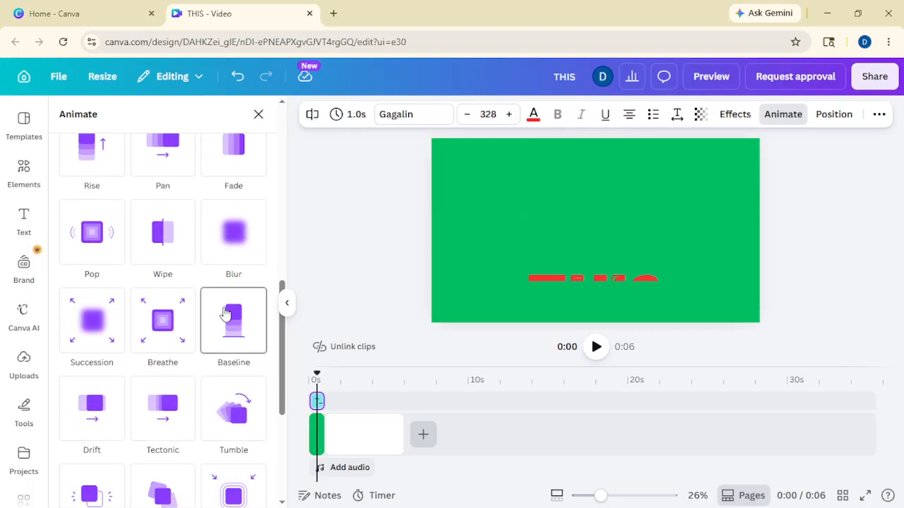
pyautogui.click(225, 314)
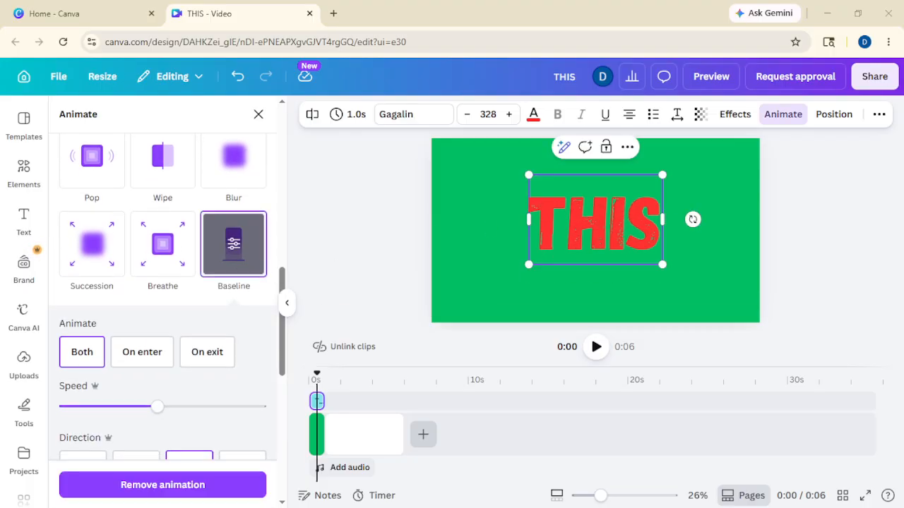
pyautogui.scroll(-1, 111, 306)
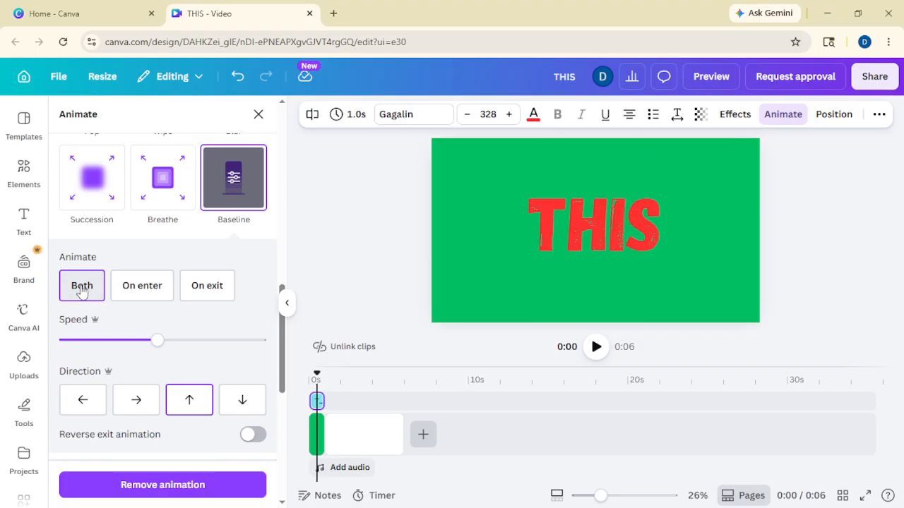
pyautogui.click(336, 240)
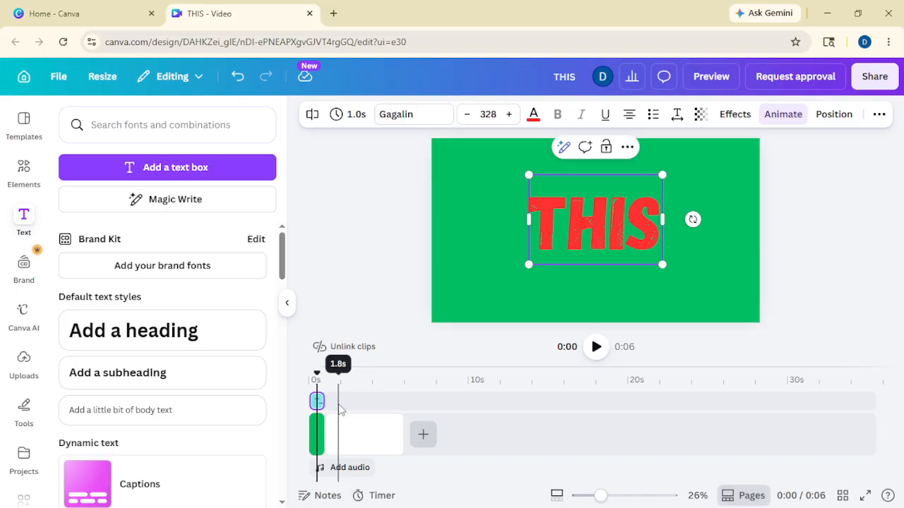
# - Duplicate THIS, move the copy to the second page, and change its text to IS
pyautogui.hotkey('ctrl', 'd')
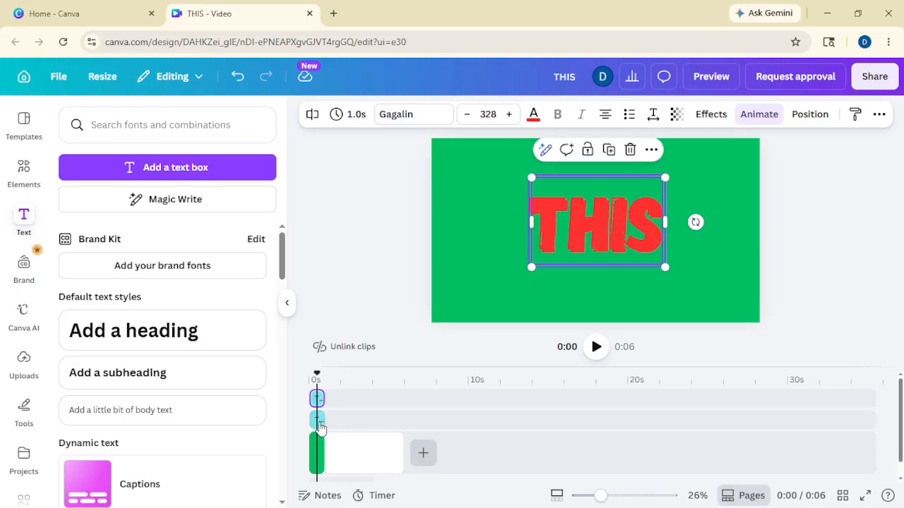
pyautogui.moveTo(320, 423); pyautogui.dragTo(332, 400)
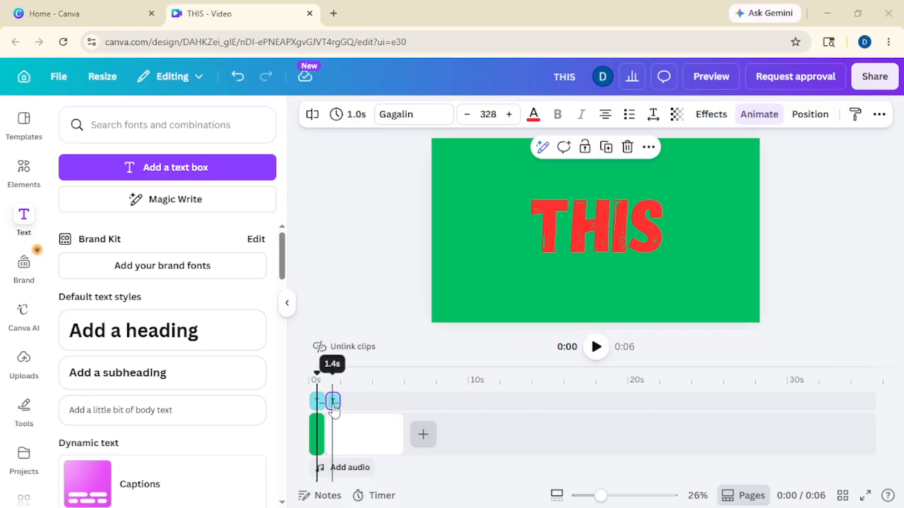
pyautogui.click(333, 436)
pyautogui.doubleClick(599, 233)
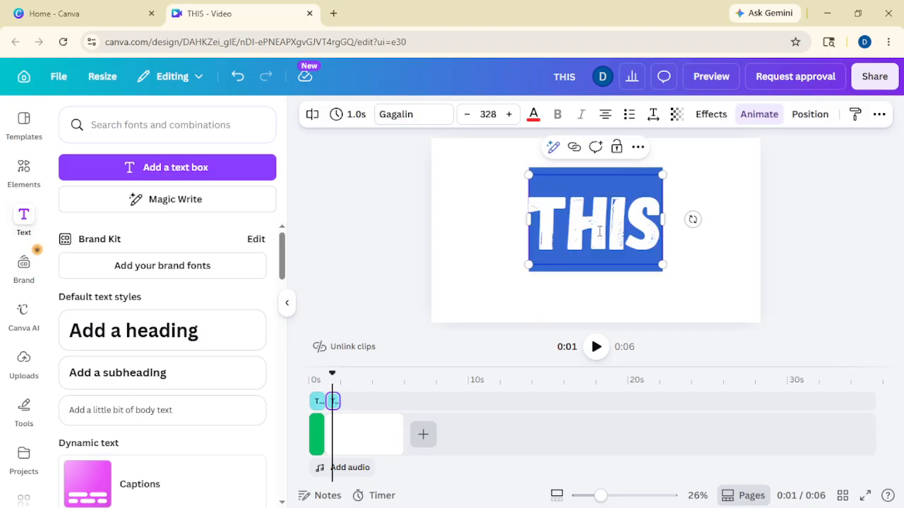
pyautogui.write('IS')
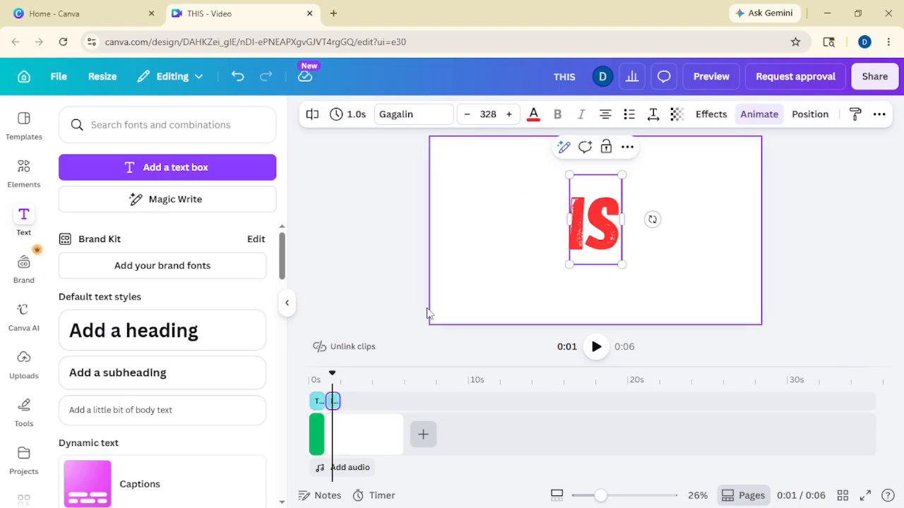
# - Recolour the IS text from red to pink
pyautogui.click(533, 115)
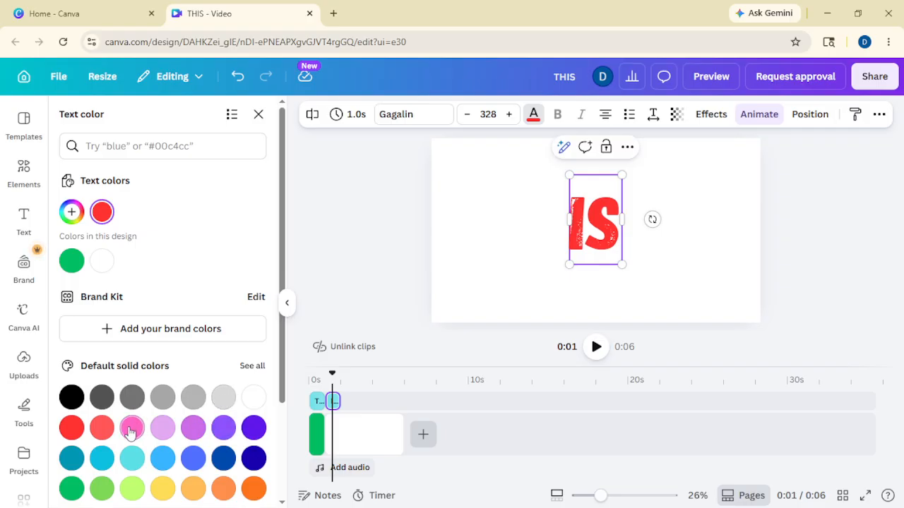
pyautogui.click(102, 427)
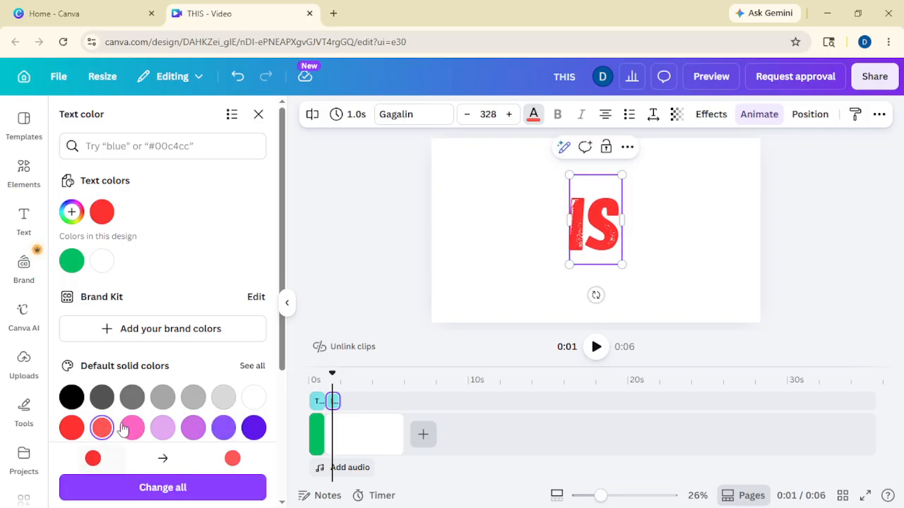
pyautogui.click(517, 223)
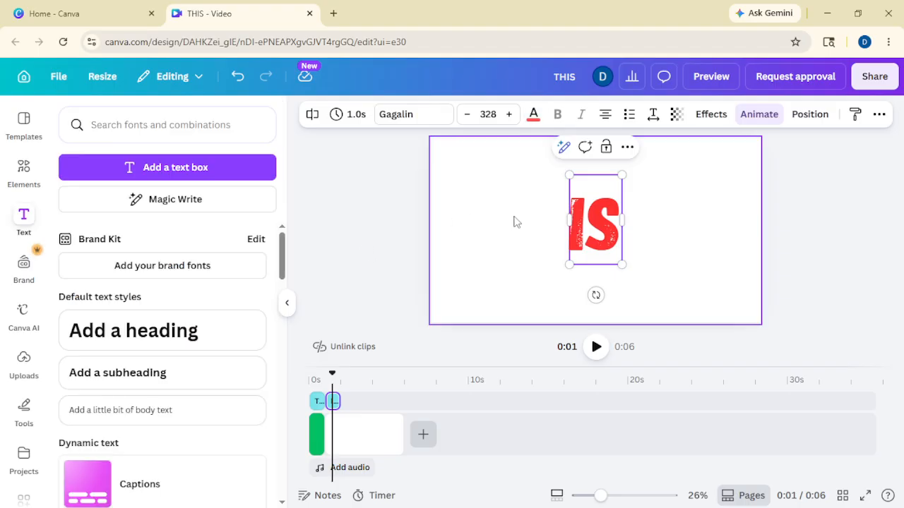
pyautogui.click(533, 116)
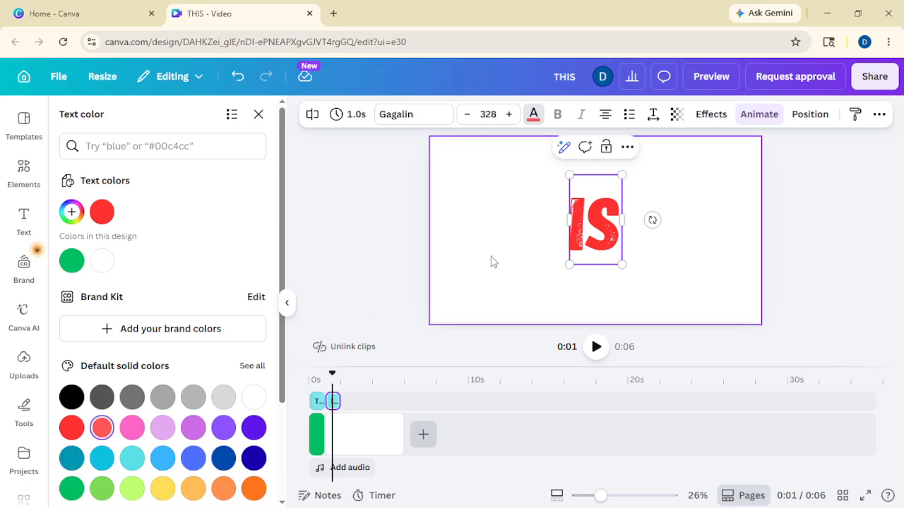
pyautogui.click(380, 241)
pyautogui.click(593, 225)
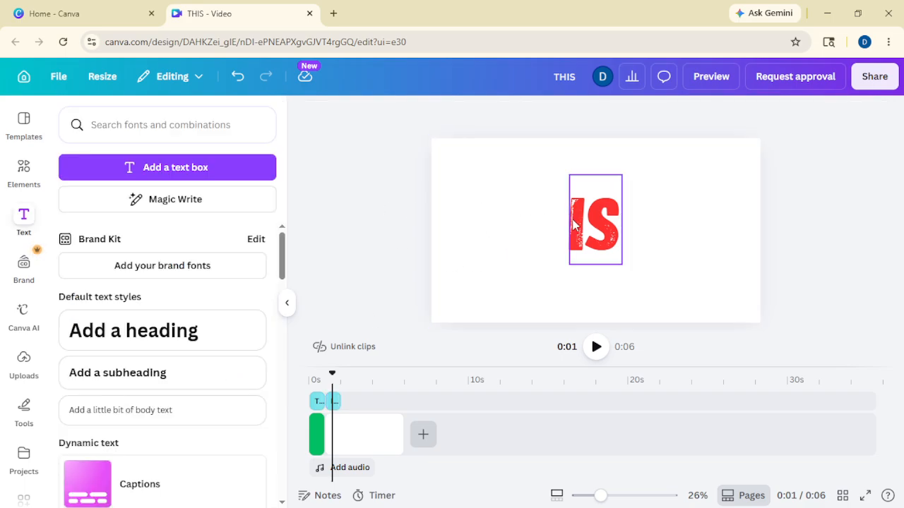
pyautogui.click(533, 115)
pyautogui.click(102, 427)
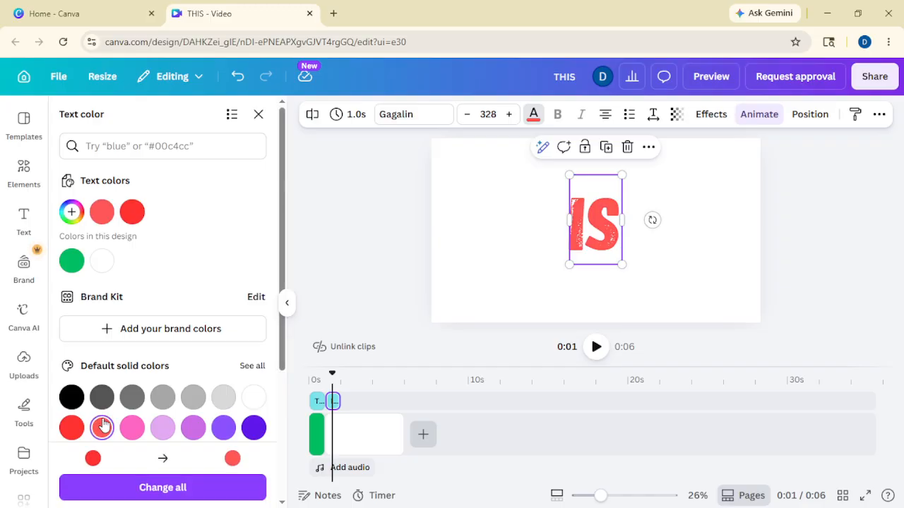
pyautogui.click(132, 427)
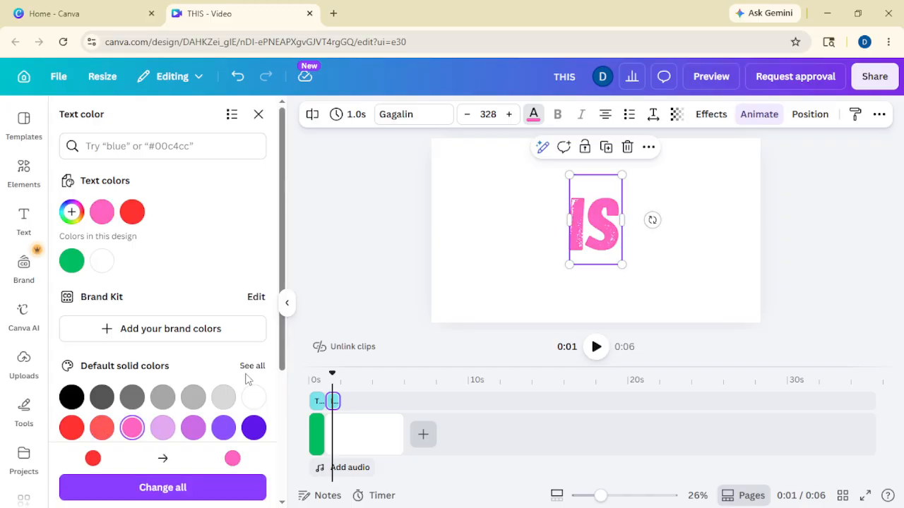
pyautogui.click(373, 244)
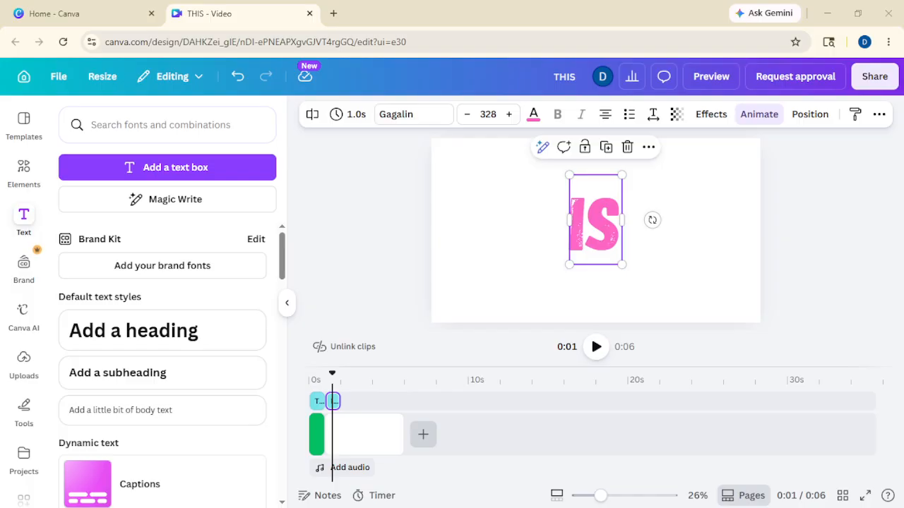
# - Give the second page a dark blue background and trim it to 1 second
pyautogui.click(369, 437)
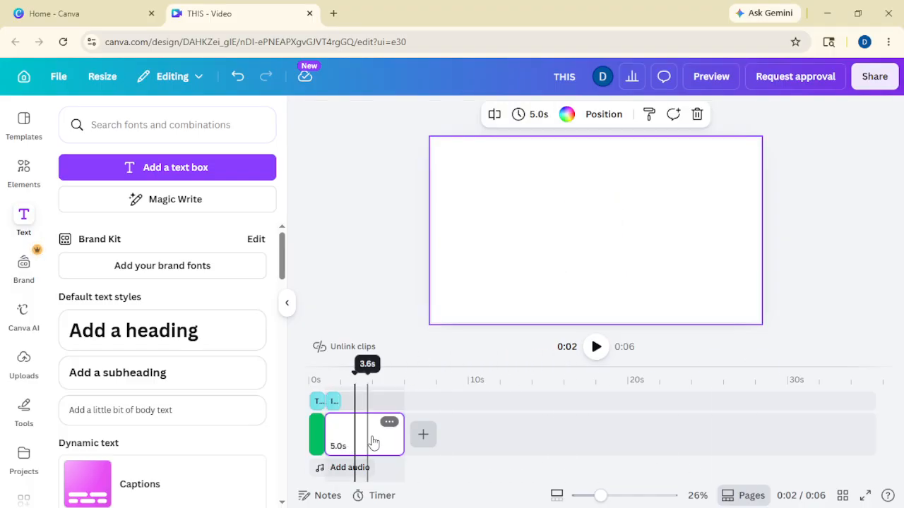
pyautogui.click(567, 113)
pyautogui.click(223, 458)
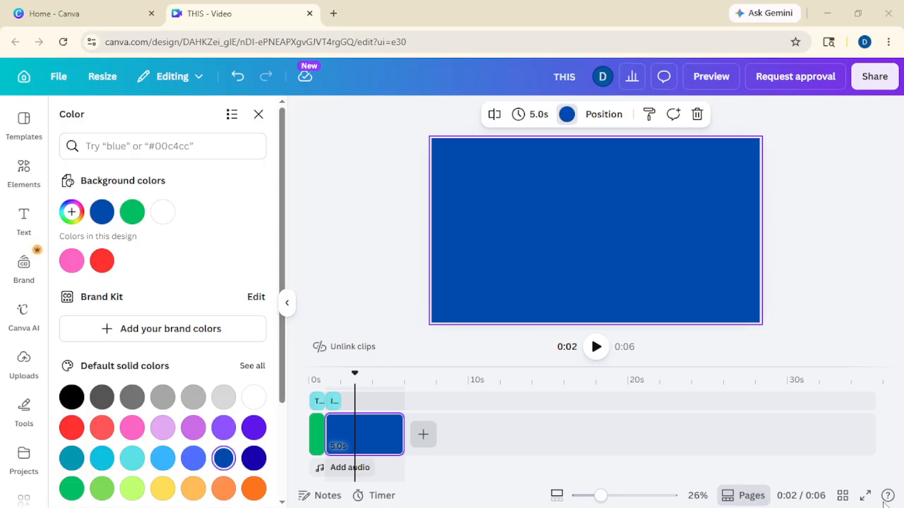
pyautogui.moveTo(399, 433); pyautogui.dragTo(338, 434)
# - Add a new blank page after the blue IS page
pyautogui.click(361, 436)
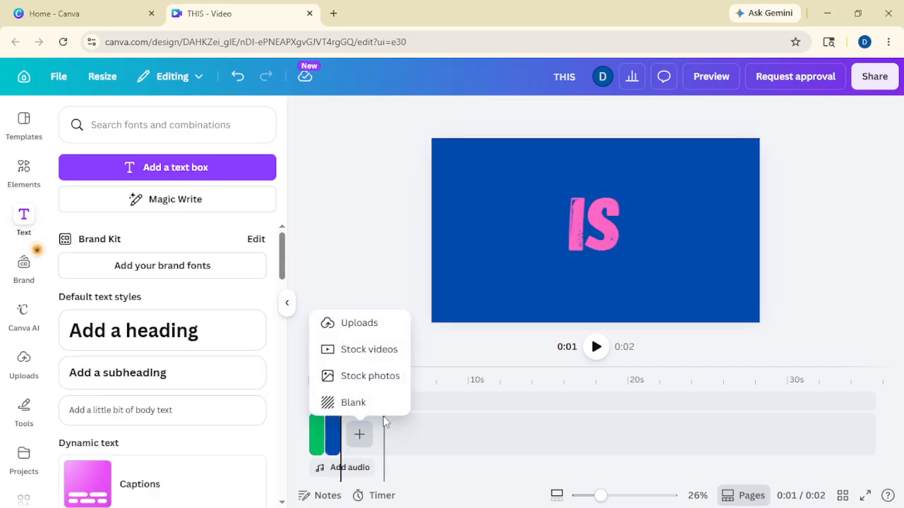
pyautogui.click(354, 403)
pyautogui.click(355, 400)
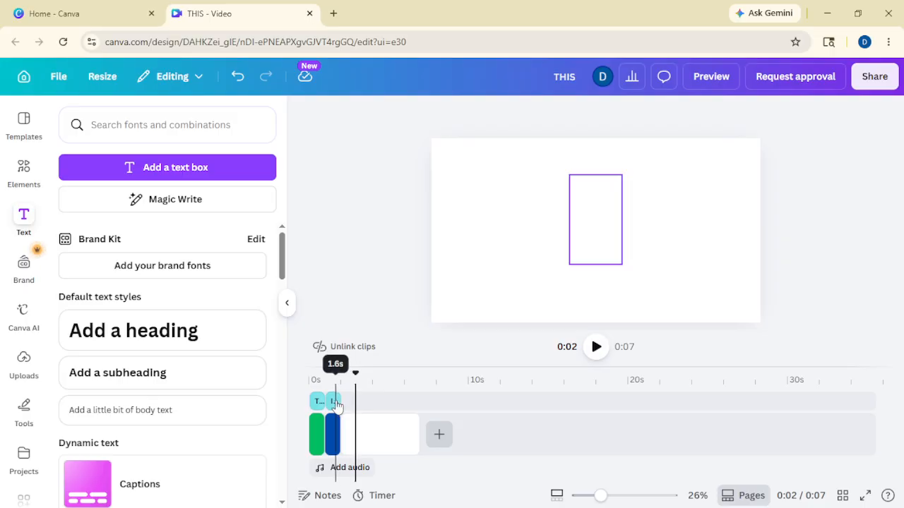
# - Paste a copy of the red THIS text onto the white page and trim that page to 1 second
pyautogui.click(337, 403)
pyautogui.click(357, 402)
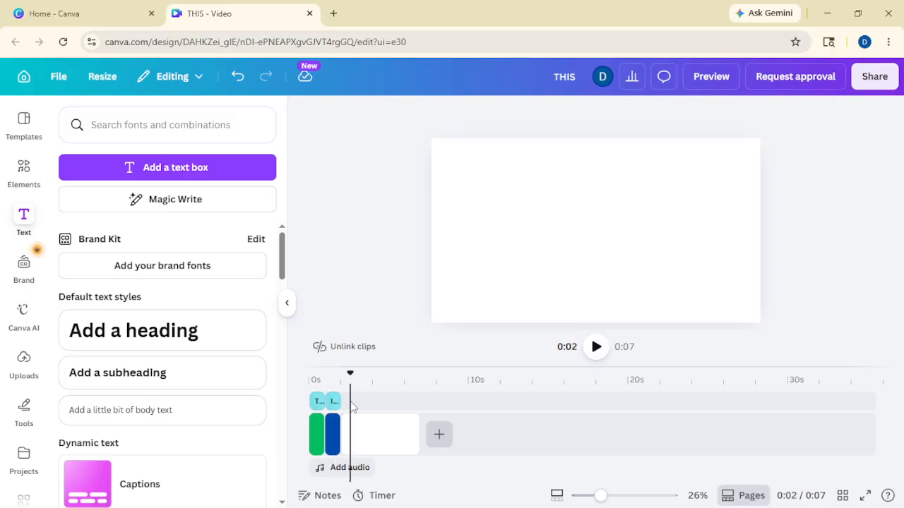
pyautogui.hotkey('ctrl', 'v')
pyautogui.moveTo(357, 403); pyautogui.dragTo(346, 400)
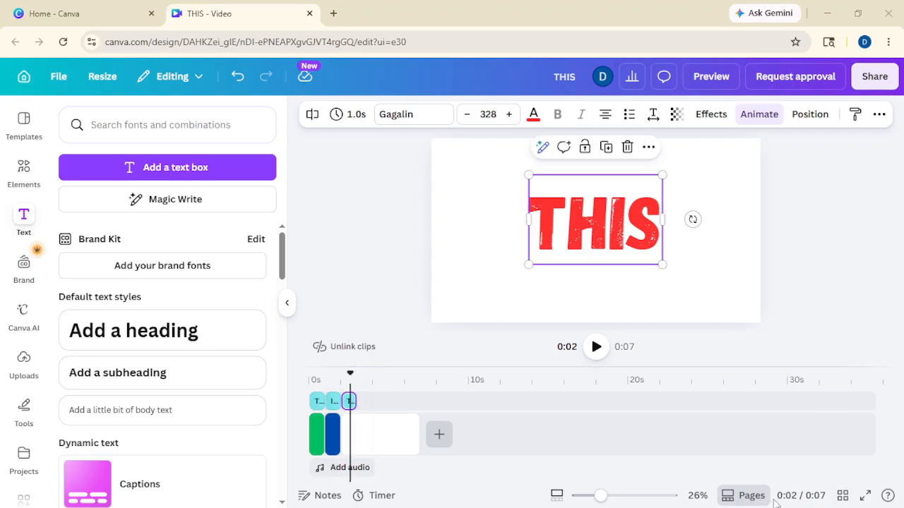
pyautogui.click(381, 435)
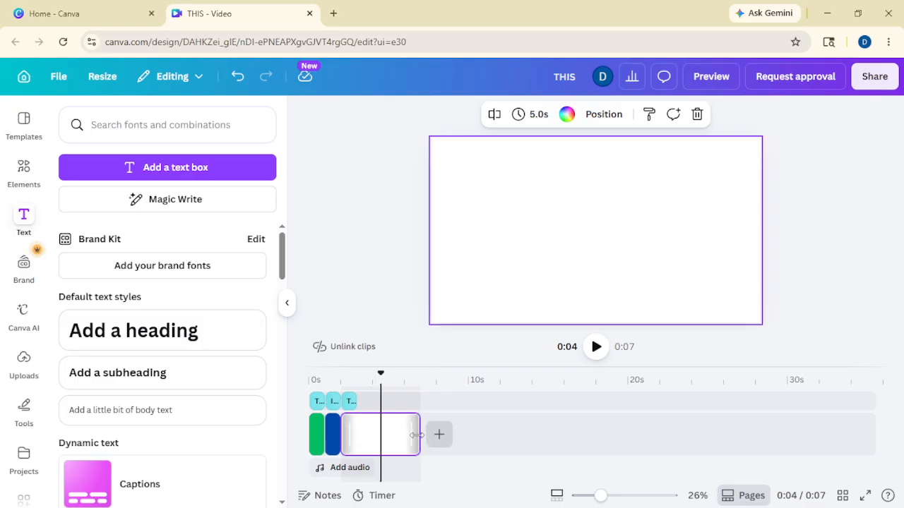
pyautogui.moveTo(415, 434); pyautogui.dragTo(358, 434)
pyautogui.click(350, 401)
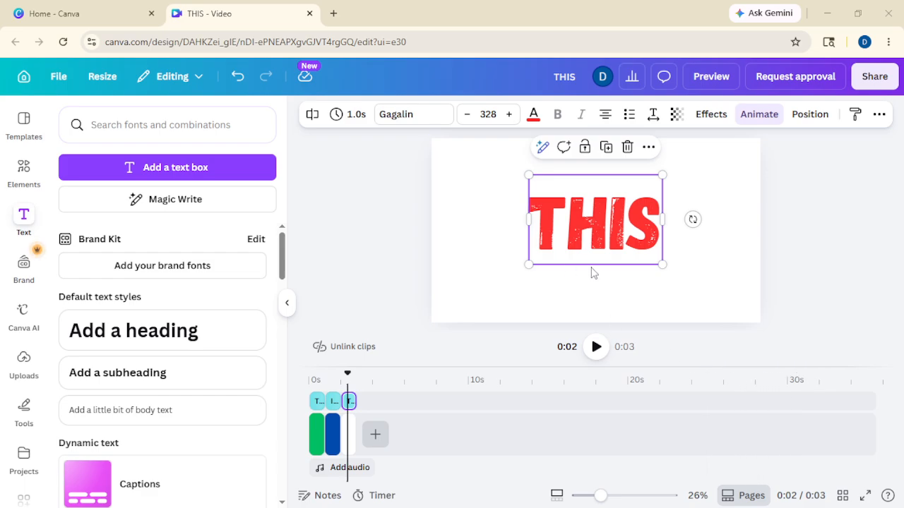
# - Replace the copied text on the third page with KINETIC
pyautogui.doubleClick(595, 240)
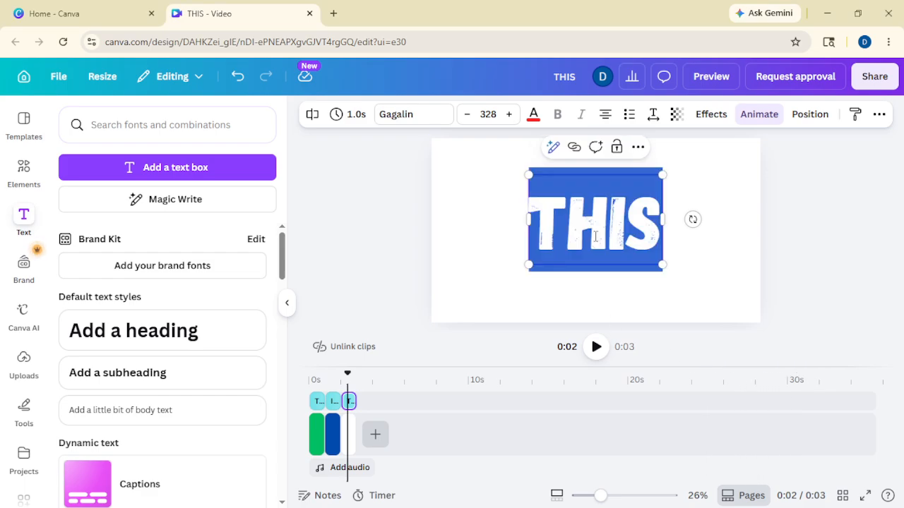
pyautogui.write('KINETIC')
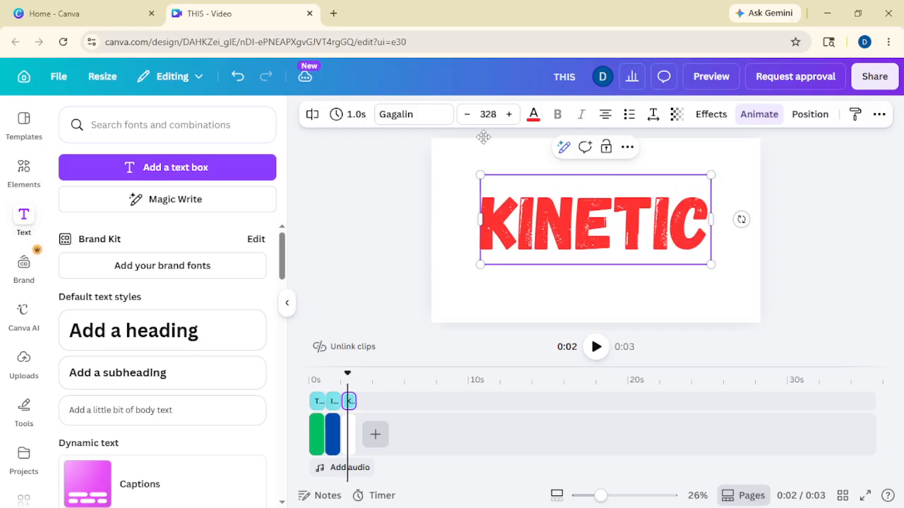
pyautogui.click(438, 198)
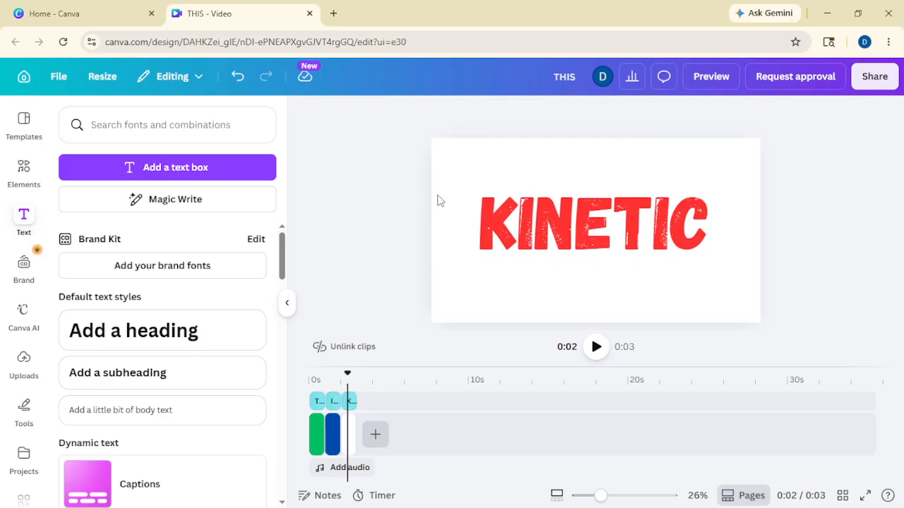
pyautogui.click(492, 216)
# - Colour KINETIC dark blue, shrink it to size 300, and add another blank page
pyautogui.click(533, 115)
pyautogui.click(226, 453)
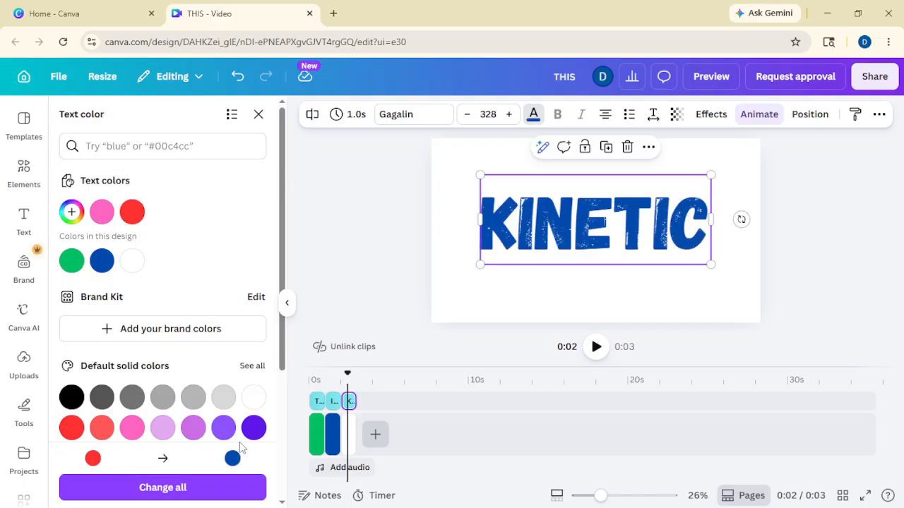
pyautogui.click(344, 253)
pyautogui.click(644, 238)
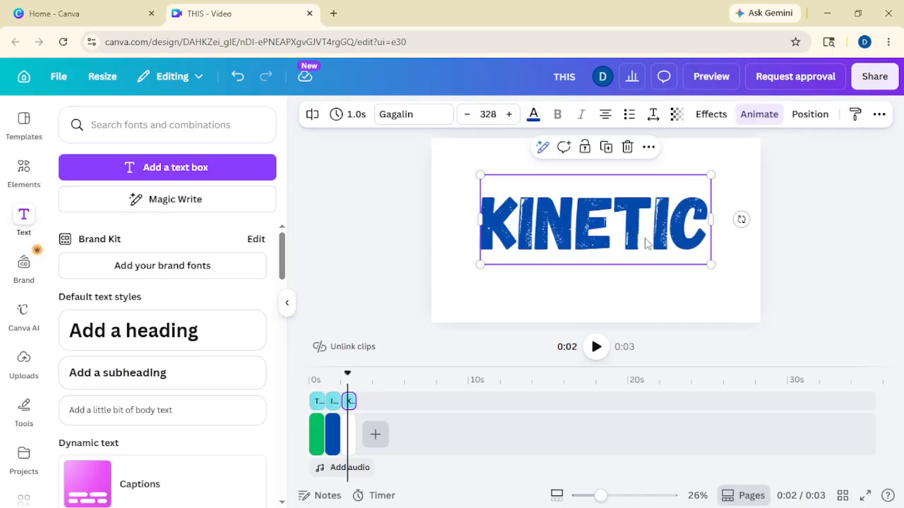
pyautogui.moveTo(709, 263); pyautogui.dragTo(692, 256)
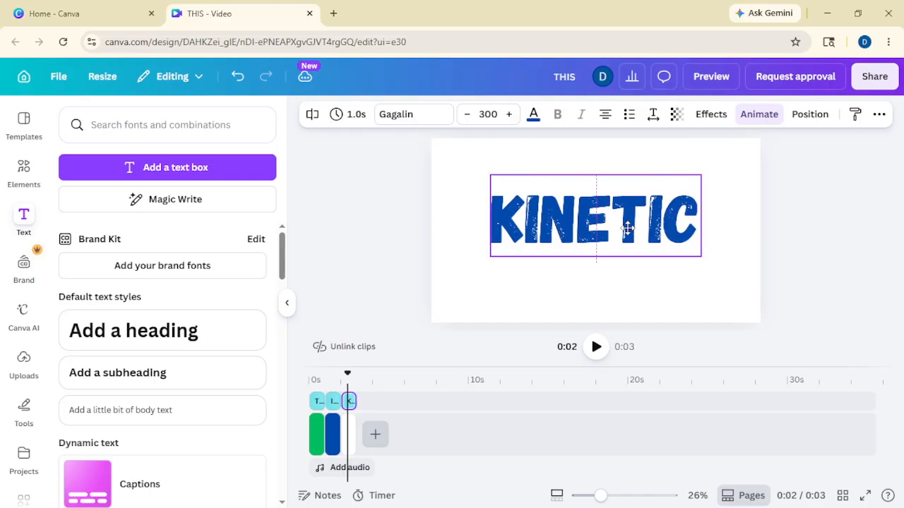
pyautogui.click(375, 435)
pyautogui.click(371, 402)
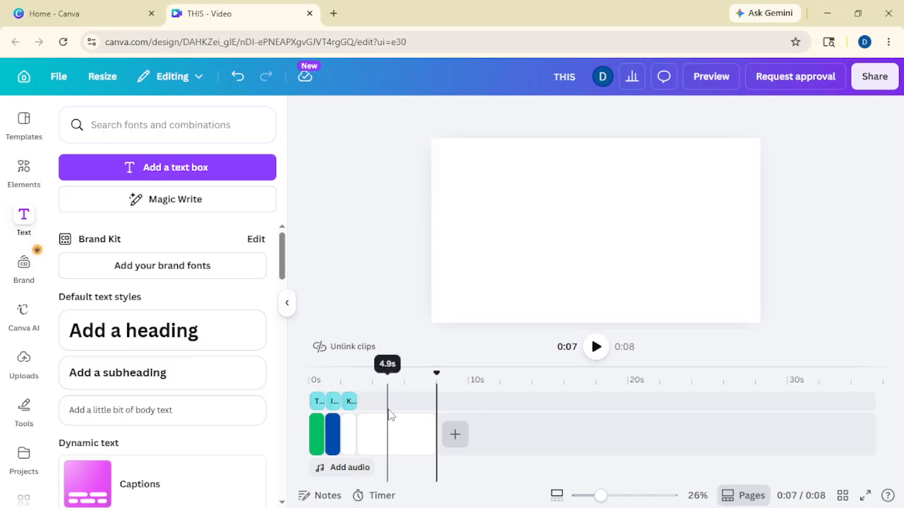
# - Move the THIS text copy onto the fourth page and trim that page to 1 second
pyautogui.click(386, 402)
pyautogui.moveTo(388, 406); pyautogui.dragTo(366, 405)
pyautogui.click(408, 437)
pyautogui.moveTo(433, 435); pyautogui.dragTo(370, 434)
# - Change the text to ANIMATION, shrink it to size 270, centre it, and colour it orange
pyautogui.click(365, 404)
pyautogui.doubleClick(561, 223)
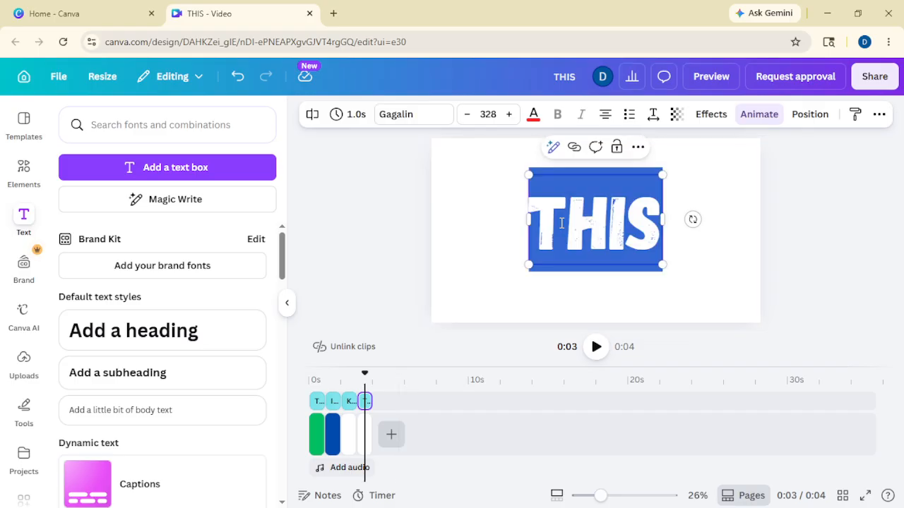
pyautogui.write('ANIMATION')
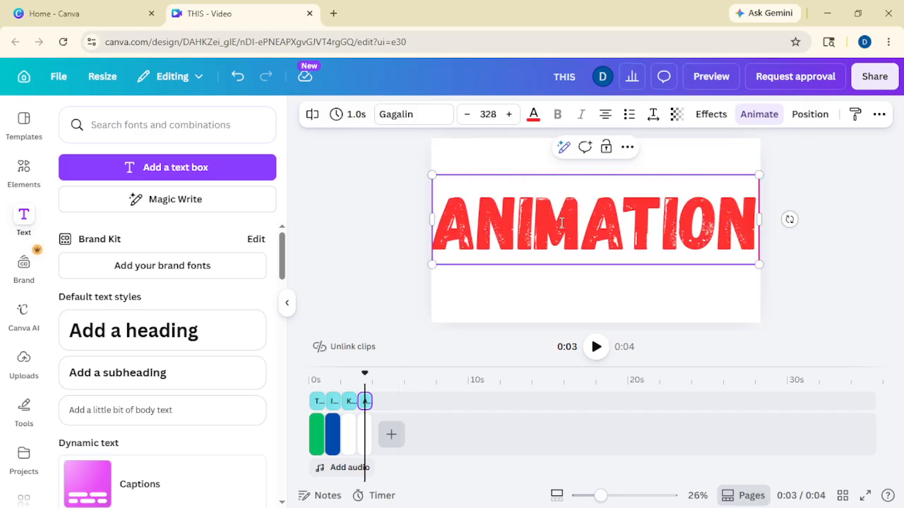
pyautogui.moveTo(758, 264); pyautogui.dragTo(700, 248)
pyautogui.click(536, 169)
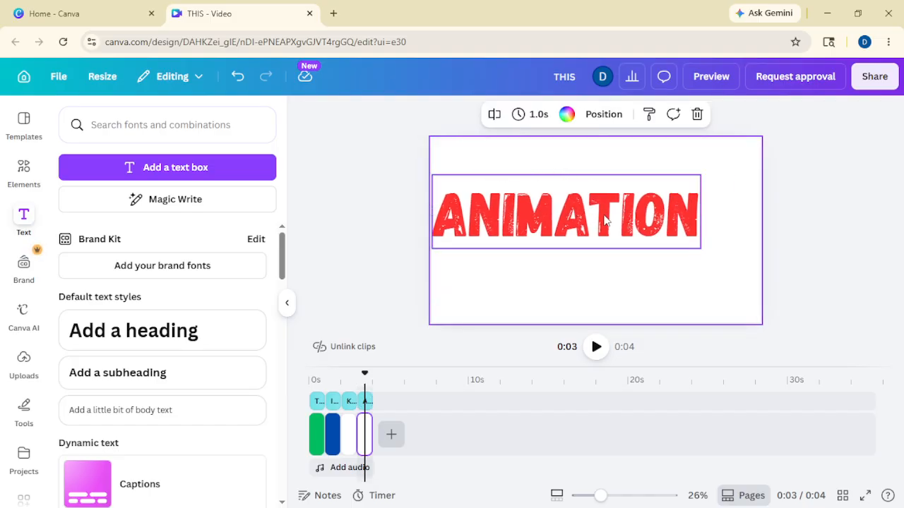
pyautogui.moveTo(605, 221); pyautogui.dragTo(632, 231)
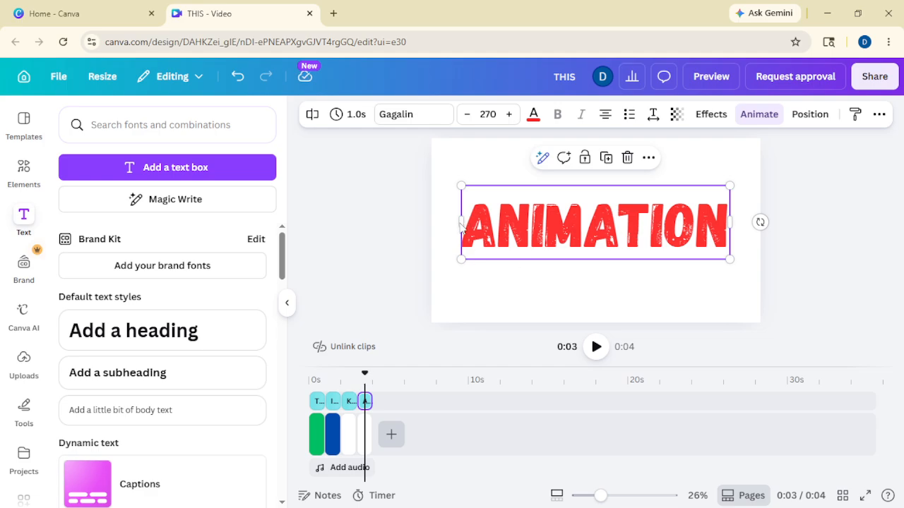
pyautogui.click(533, 114)
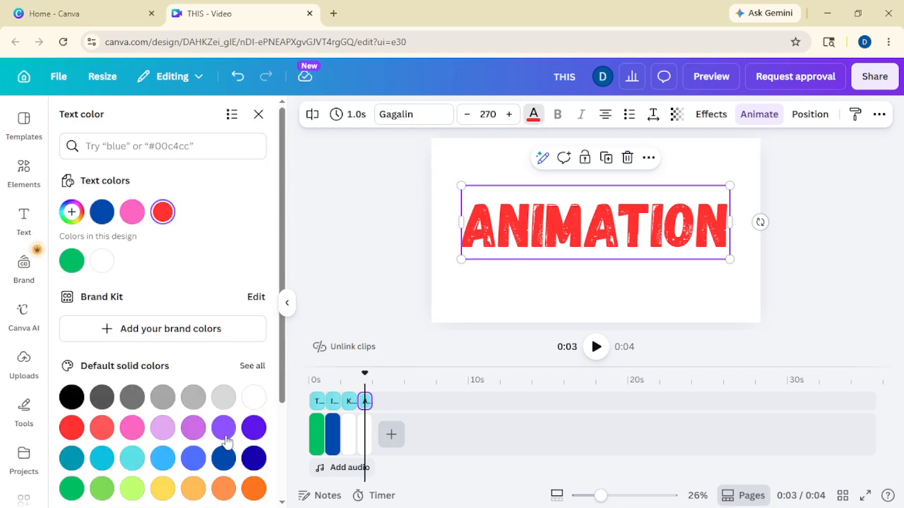
pyautogui.click(254, 488)
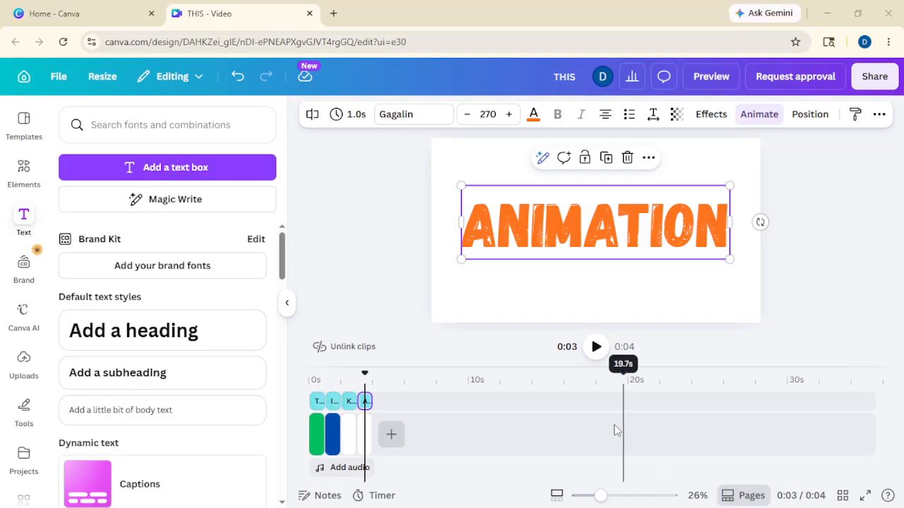
# - Set the IS word's Baseline animation direction to the right
pyautogui.click(317, 401)
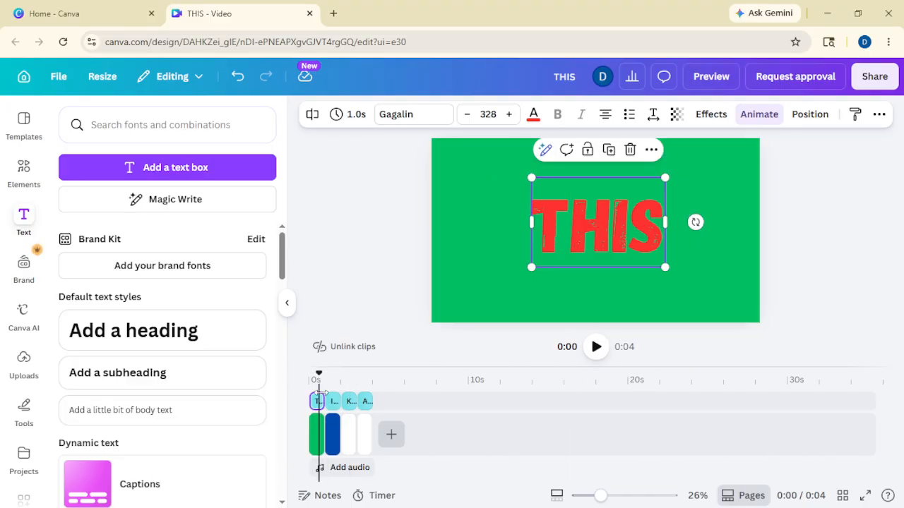
pyautogui.click(333, 401)
pyautogui.click(759, 114)
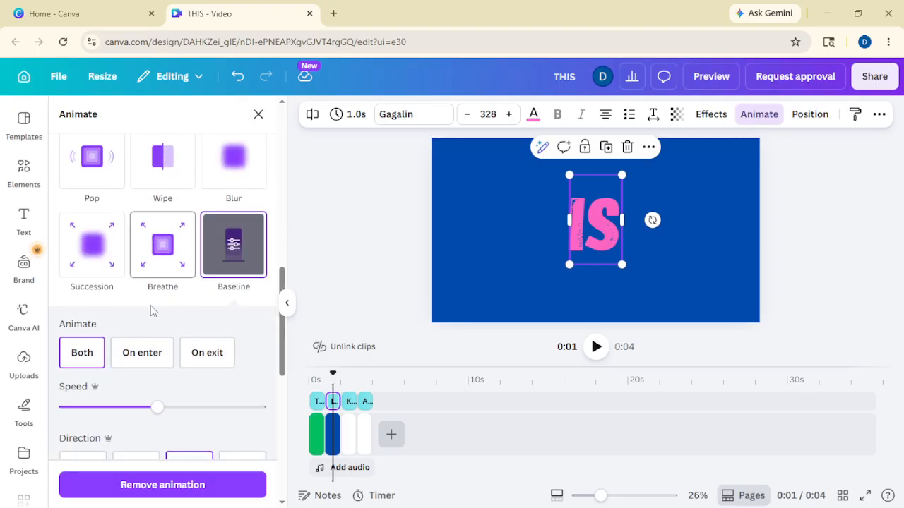
pyautogui.scroll(-1, 159, 342)
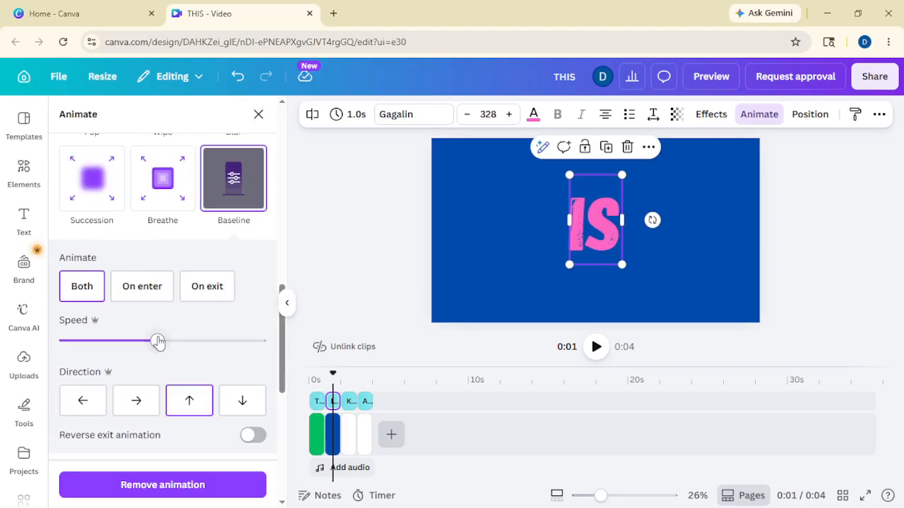
pyautogui.click(136, 400)
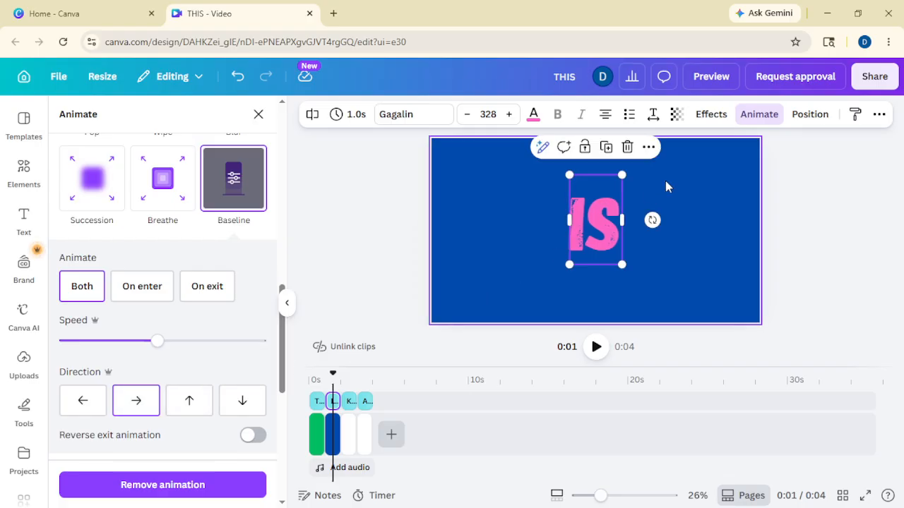
# - Set the KINETIC word's Baseline animation direction to downward
pyautogui.click(349, 401)
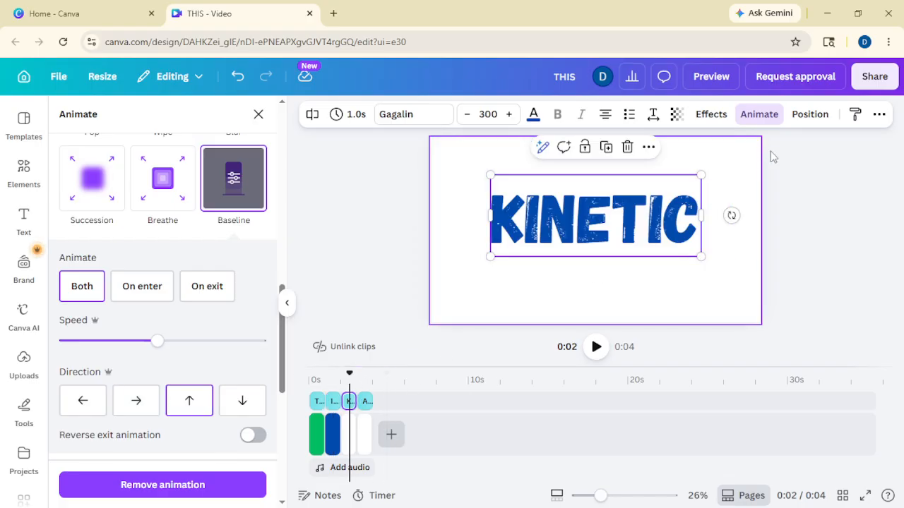
pyautogui.click(760, 115)
pyautogui.click(760, 115)
pyautogui.scroll(-3, 146, 347)
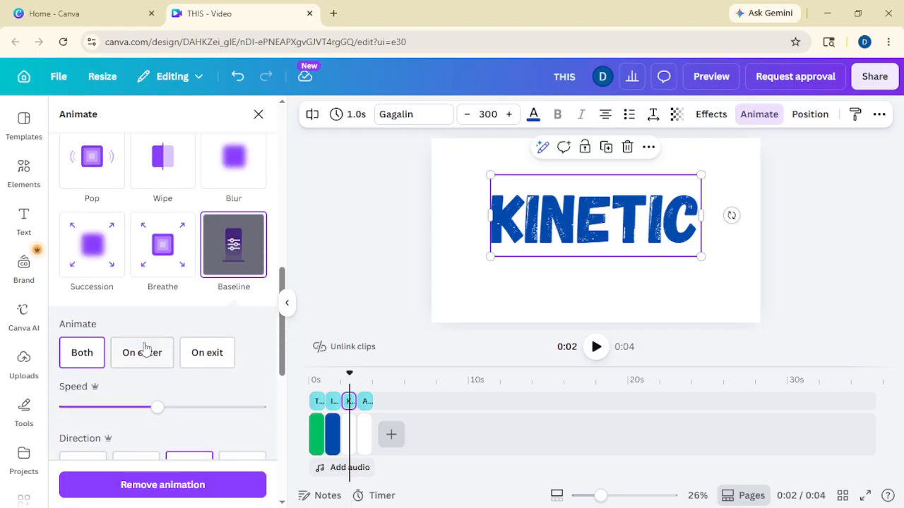
pyautogui.scroll(-1, 190, 389)
pyautogui.click(241, 402)
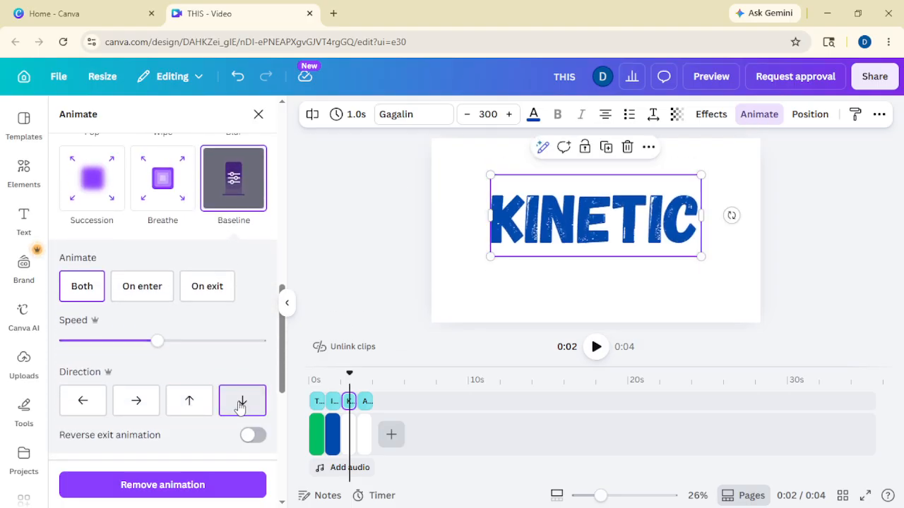
# - Set the ANIMATION word's Baseline animation direction to the right
pyautogui.click(367, 402)
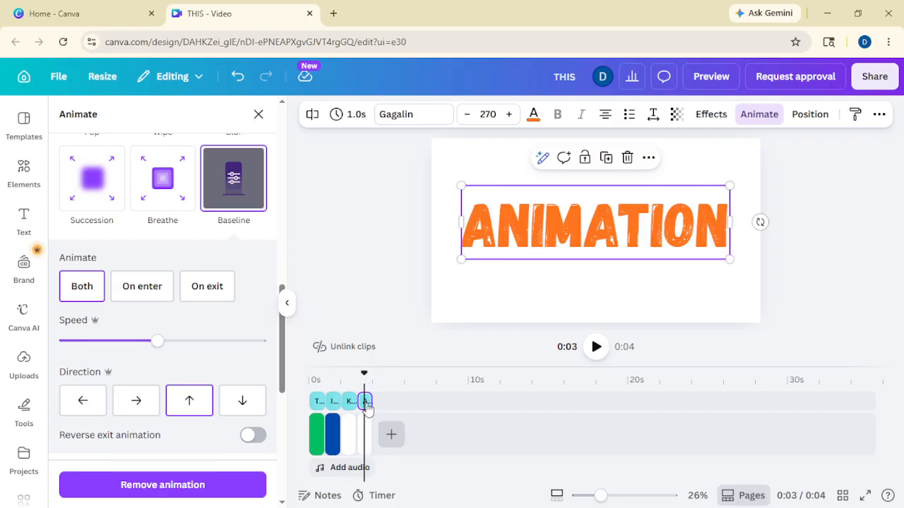
pyautogui.click(768, 120)
pyautogui.click(768, 120)
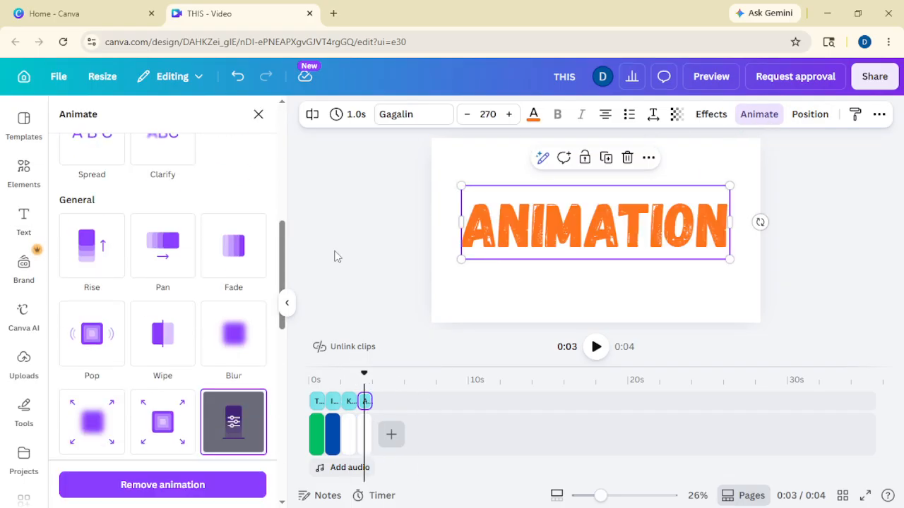
pyautogui.scroll(-5, 212, 336)
pyautogui.click(137, 400)
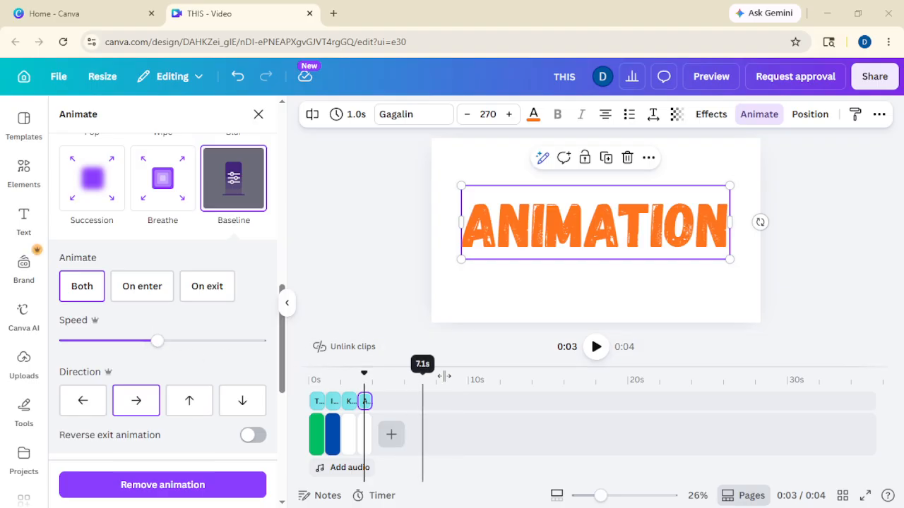
pyautogui.click(366, 401)
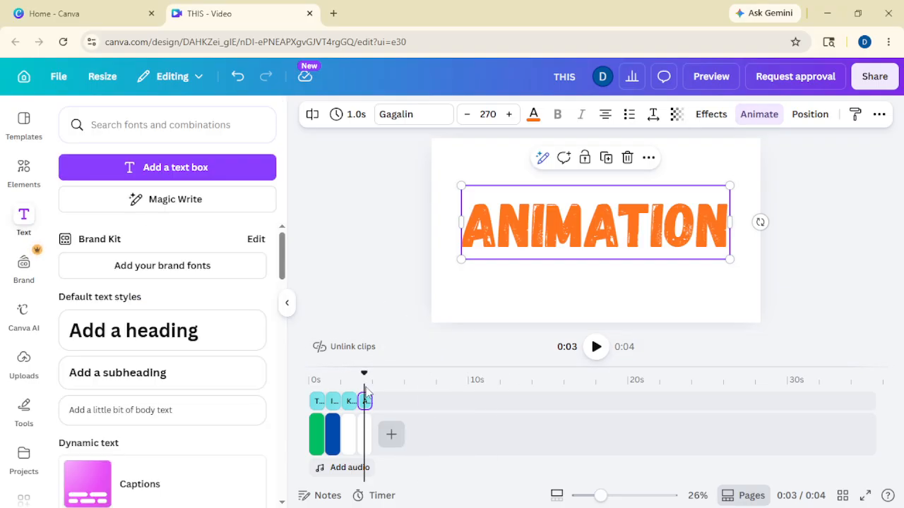
pyautogui.click(595, 347)
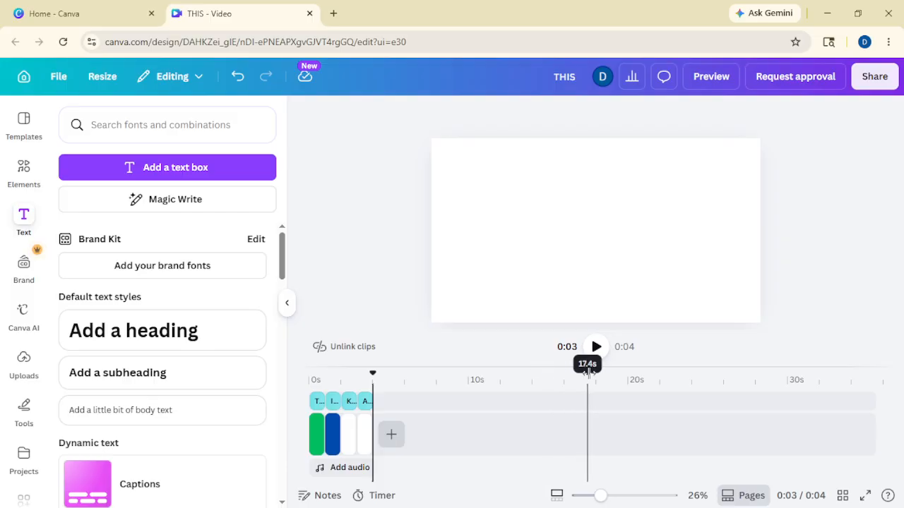
pyautogui.click(596, 349)
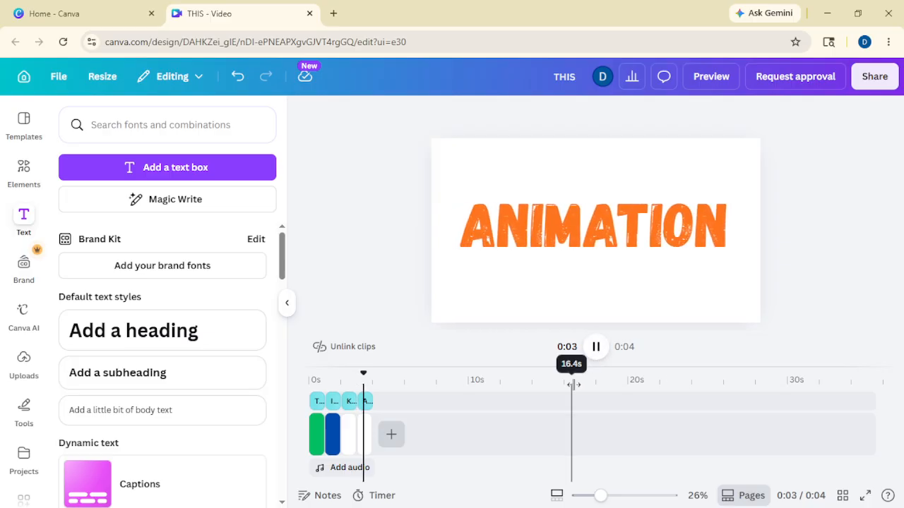
pyautogui.click(365, 434)
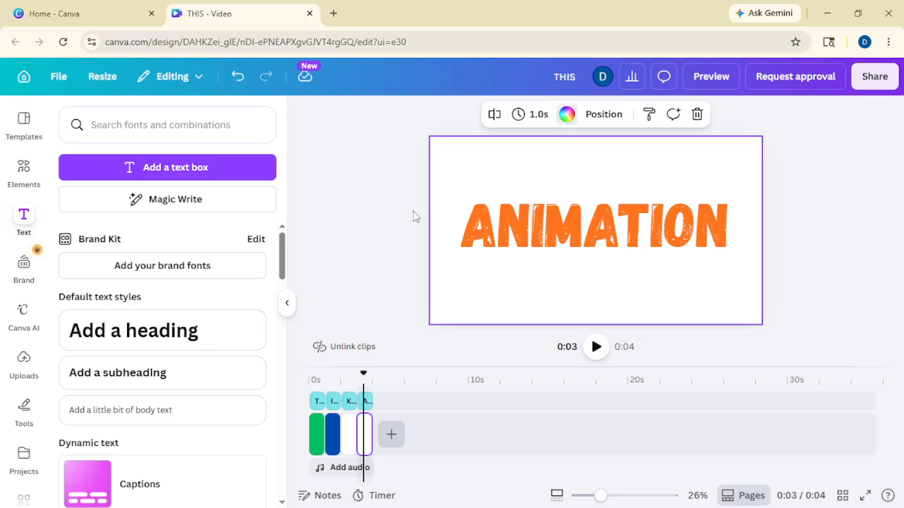
# - Make the ANIMATION page background light turquoise, then replay the 4-second video preview
pyautogui.scroll(-4, 209, 436)
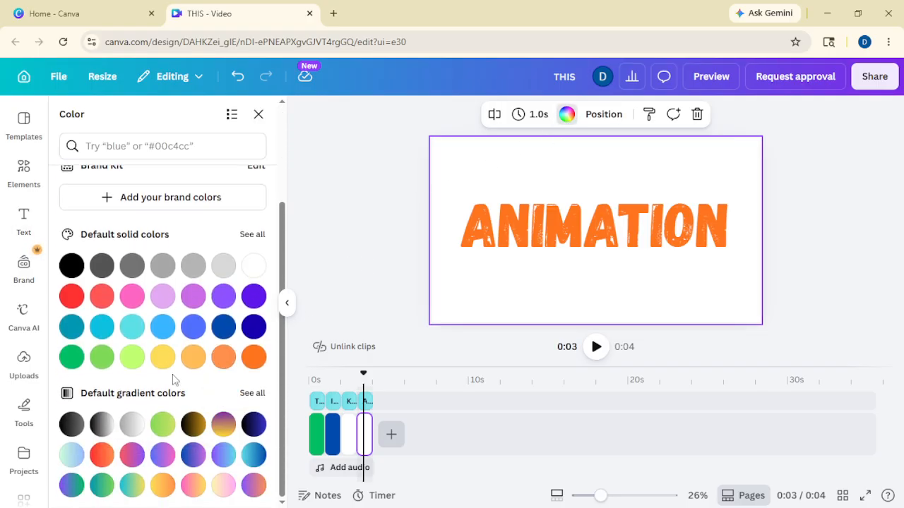
pyautogui.click(132, 327)
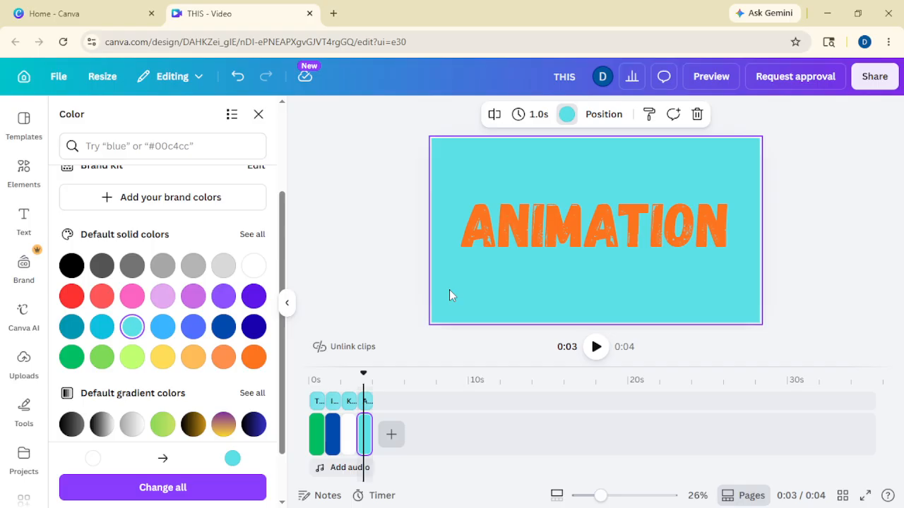
pyautogui.click(592, 353)
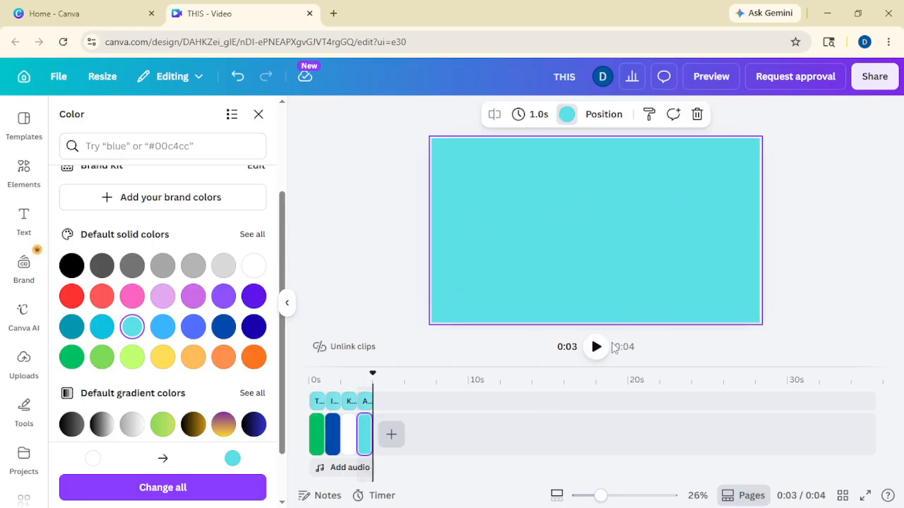
pyautogui.click(596, 347)
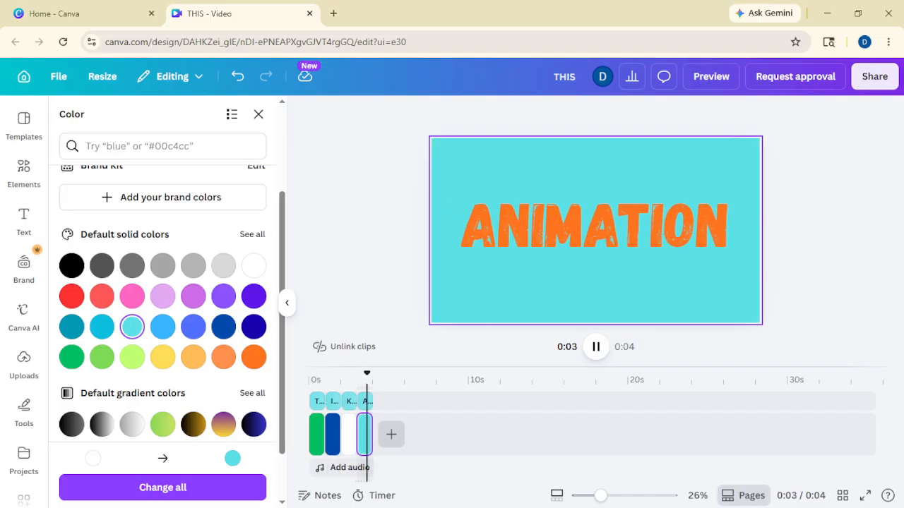
pyautogui.click(599, 353)
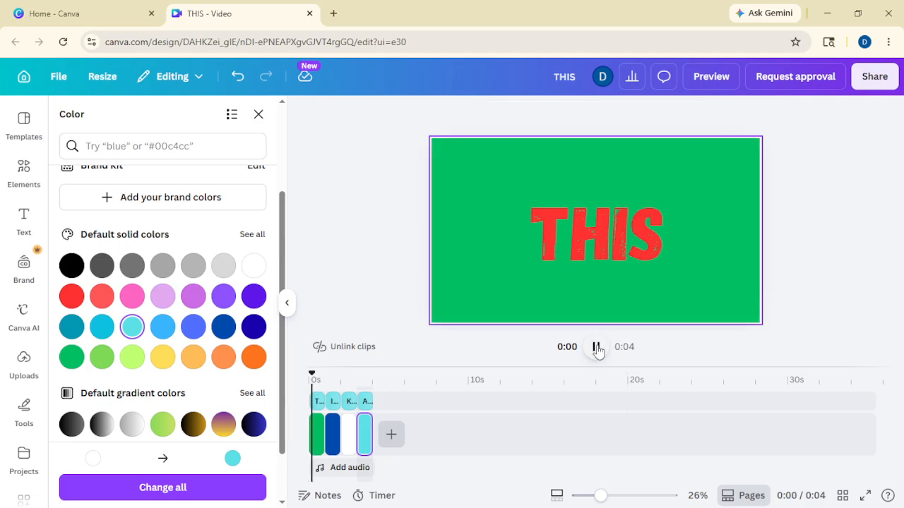